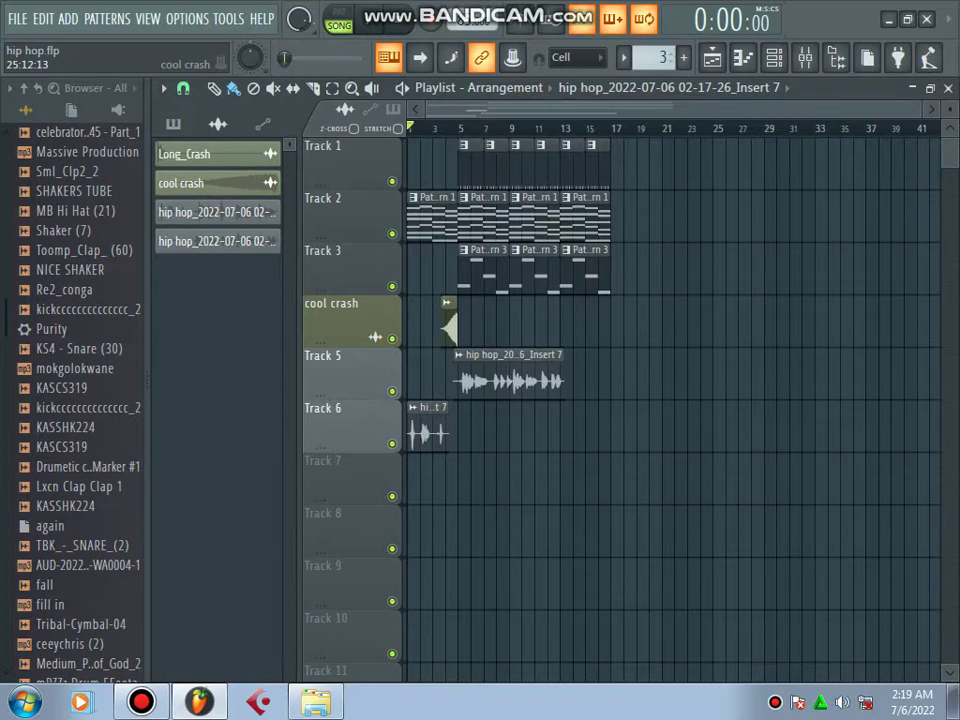
Fit the whole arrangement in the playlist and play it through to about bar 13 to hear the vocals with the beat.
drag(924, 109, 620, 109)
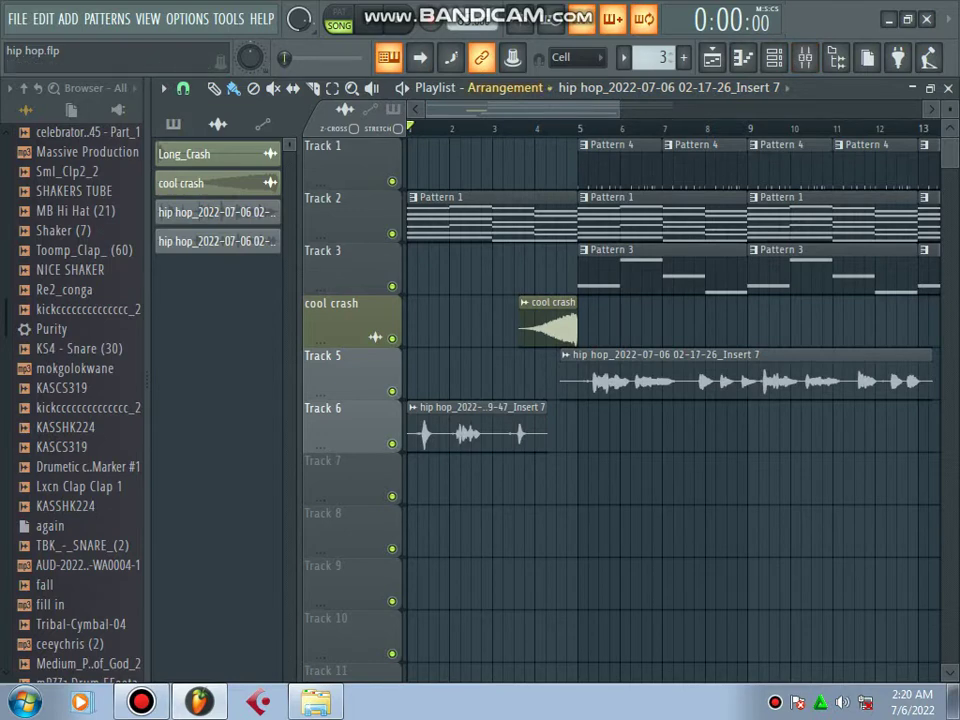
scroll(420, 128, down, 2)
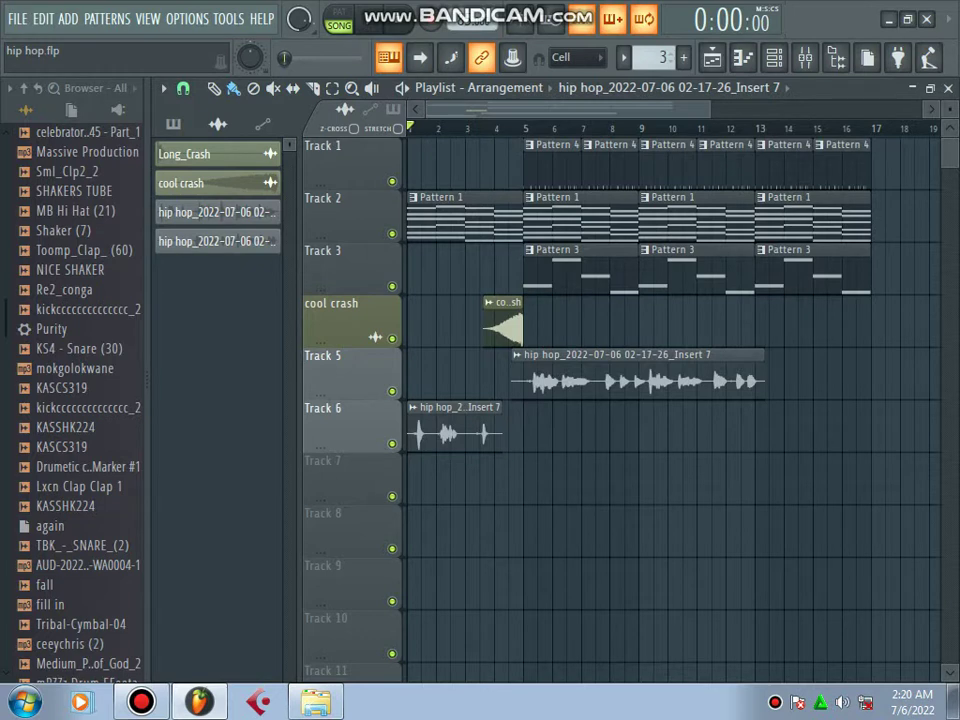
key(space)
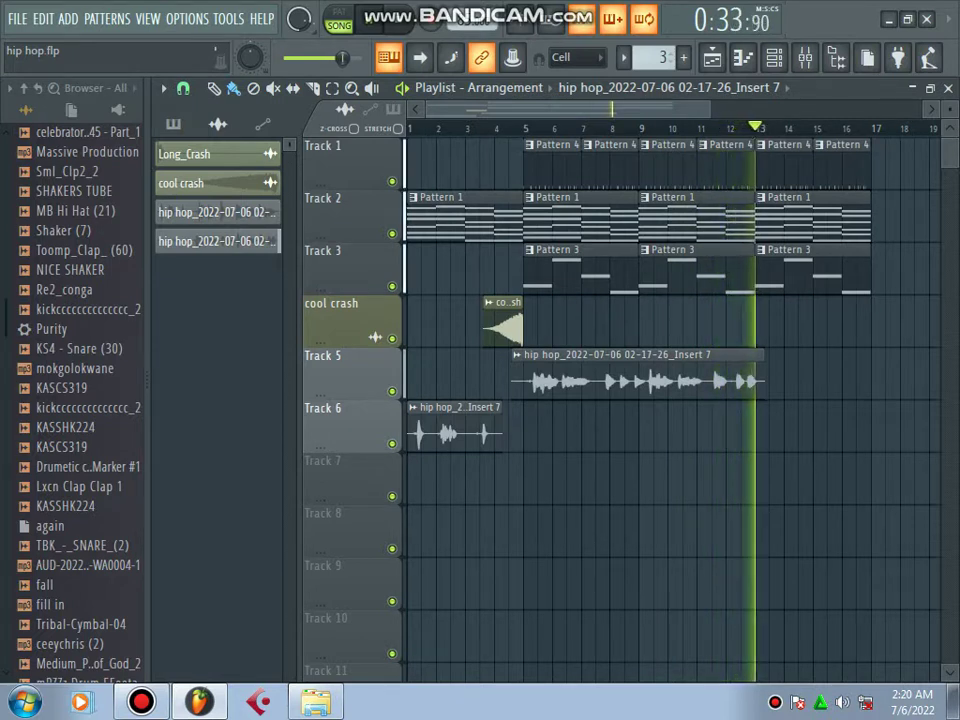
key(space)
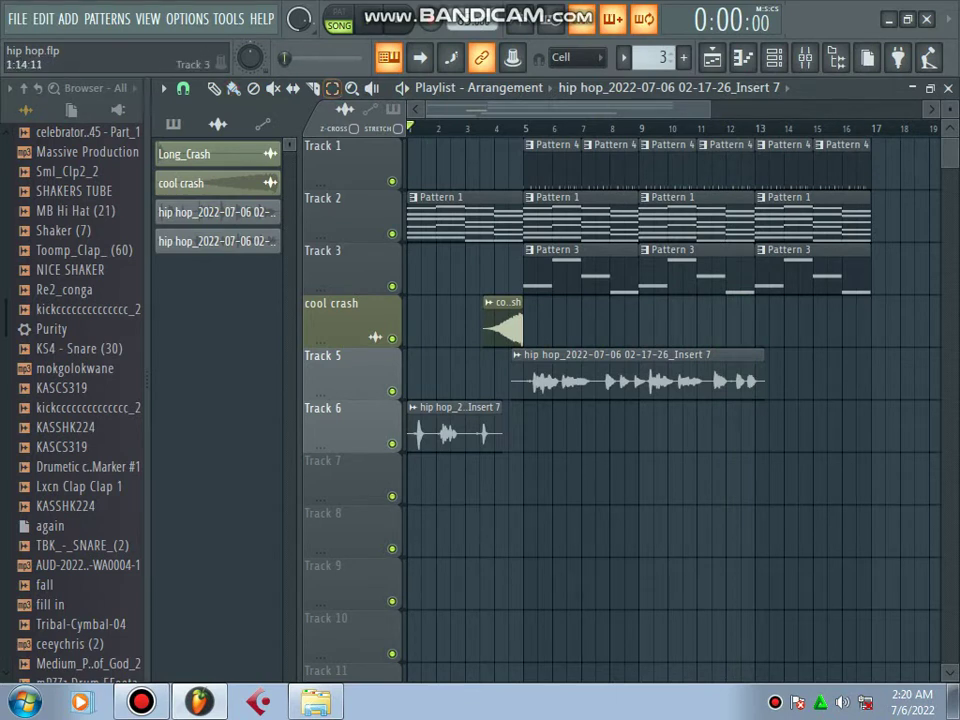
Move the vocal clip from Track 6 up to the start of Track 5, and solo Track 5.
drag(436, 348, 505, 455)
key(shift+Up)
click(515, 480)
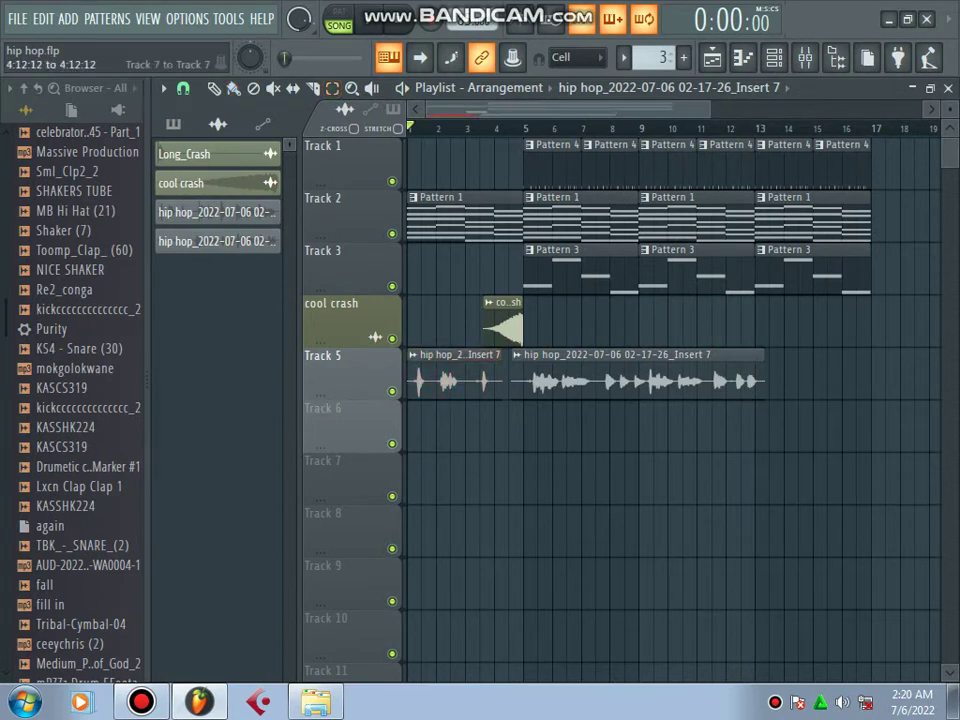
right_click(392, 391)
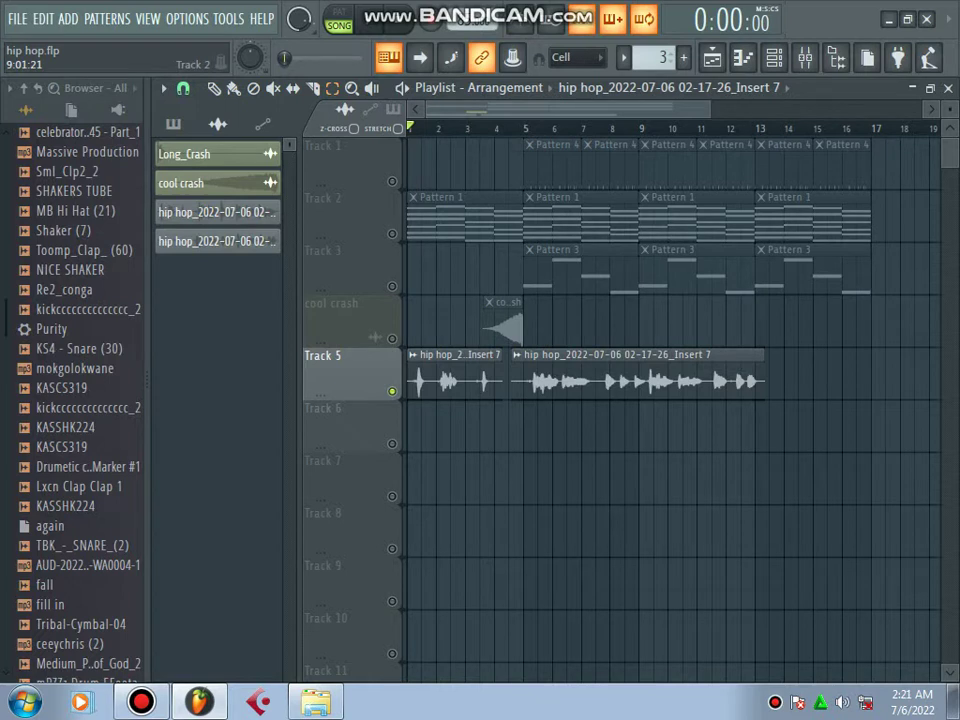
click(141, 702)
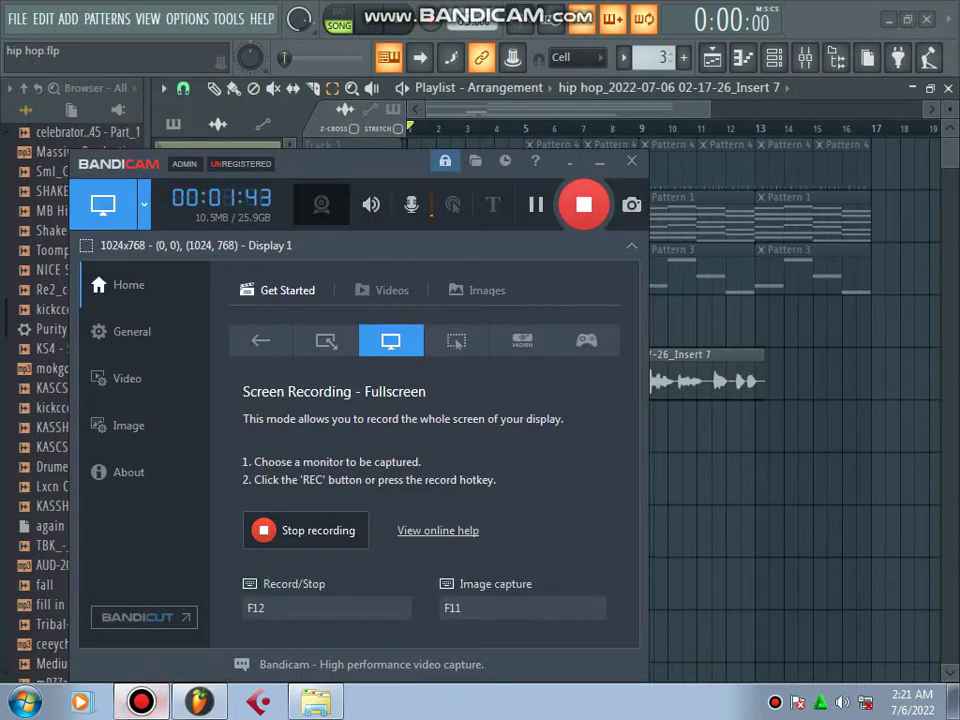
click(600, 161)
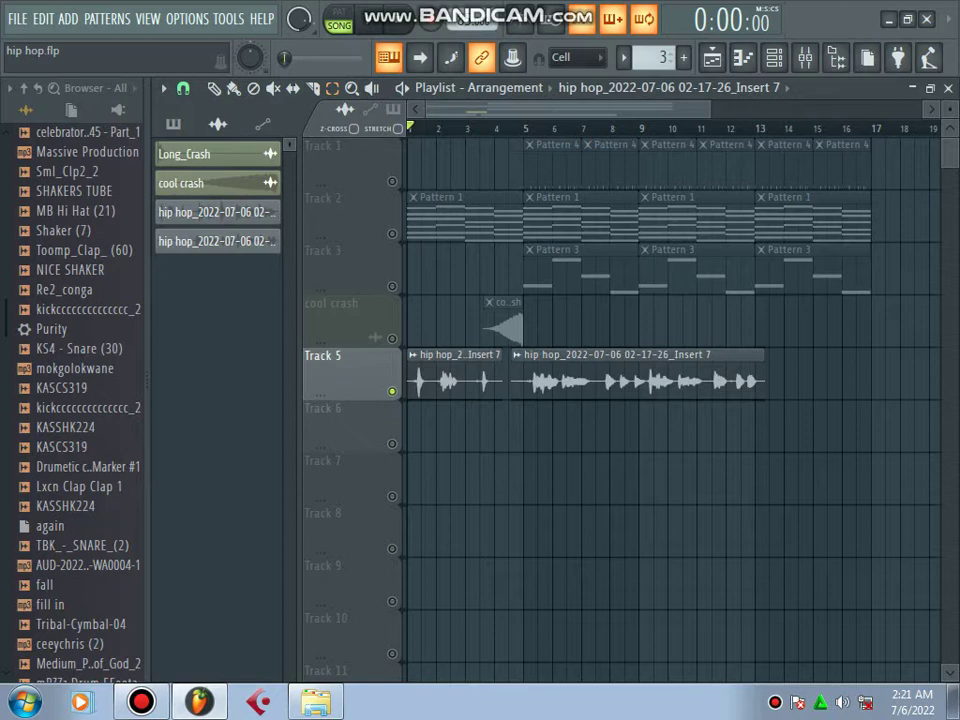
Play the soloed vocals and cut away the silent beginning of the second Track 5 clip so that it starts at bar 5.
drag(711, 109, 631, 109)
key(space)
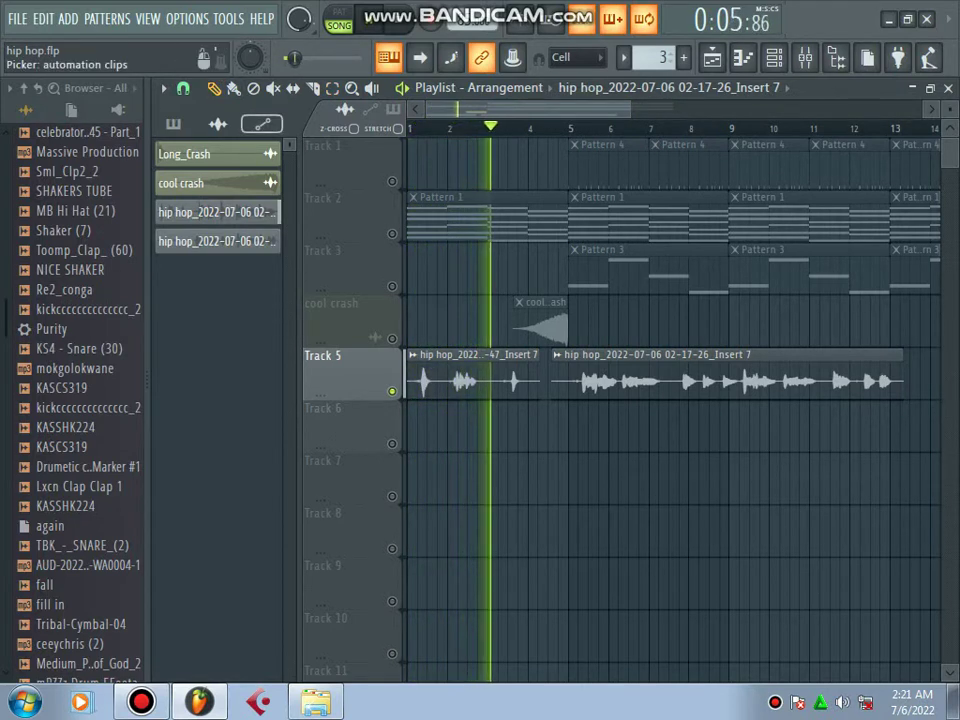
key(Page_Up)
key(Page_Up)
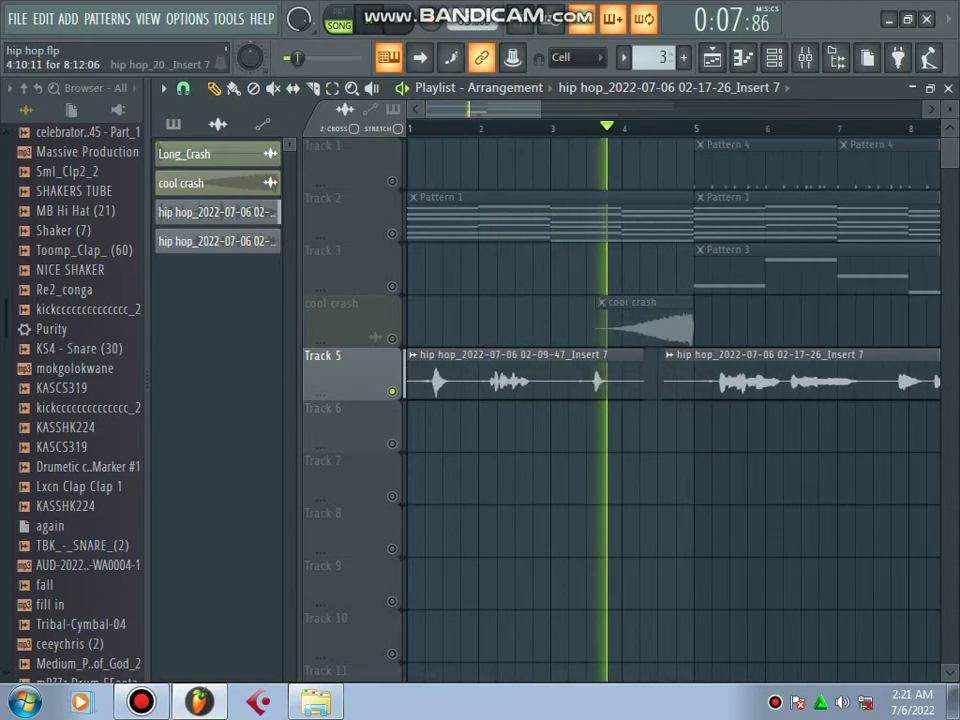
mouse_move(664, 381)
mouse_down()
mouse_move(701, 381)
mouse_move(683, 381)
mouse_up()
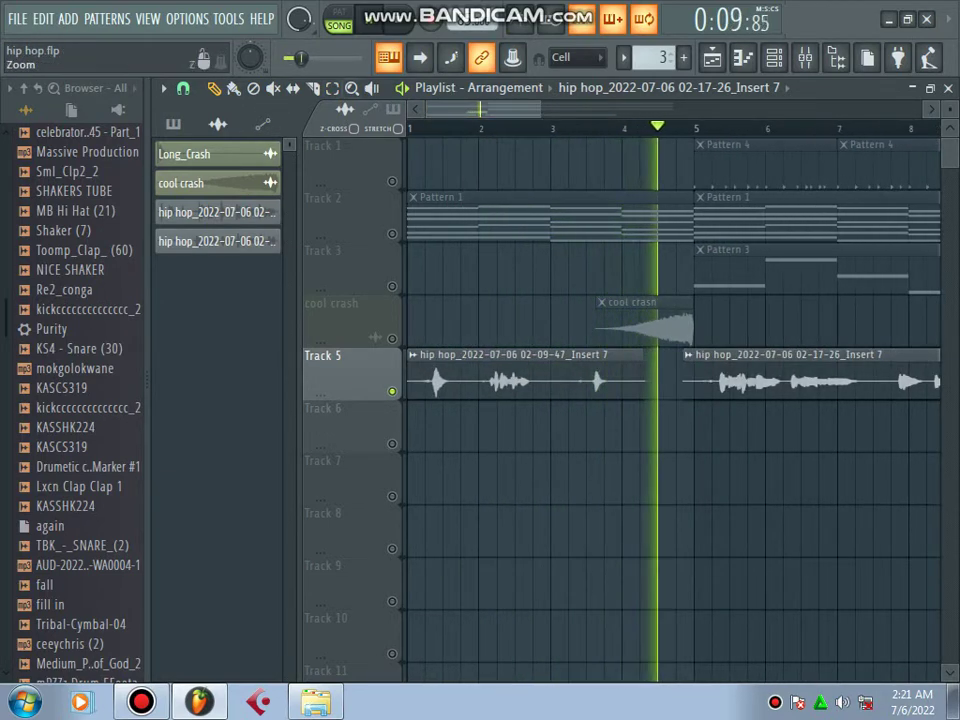
click(313, 88)
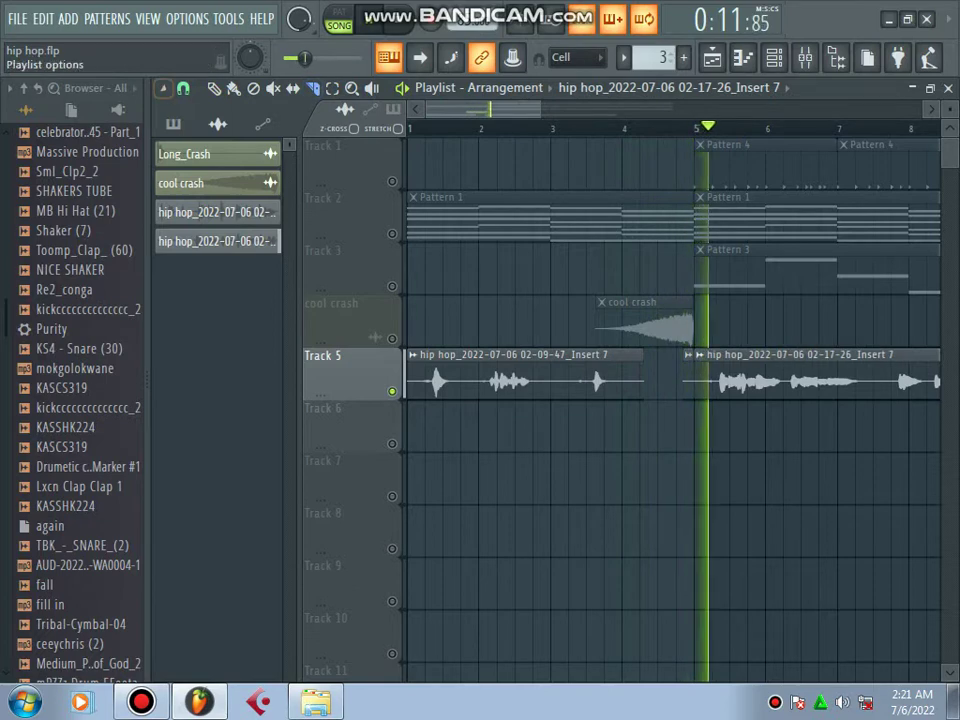
key(space)
right_click(688, 380)
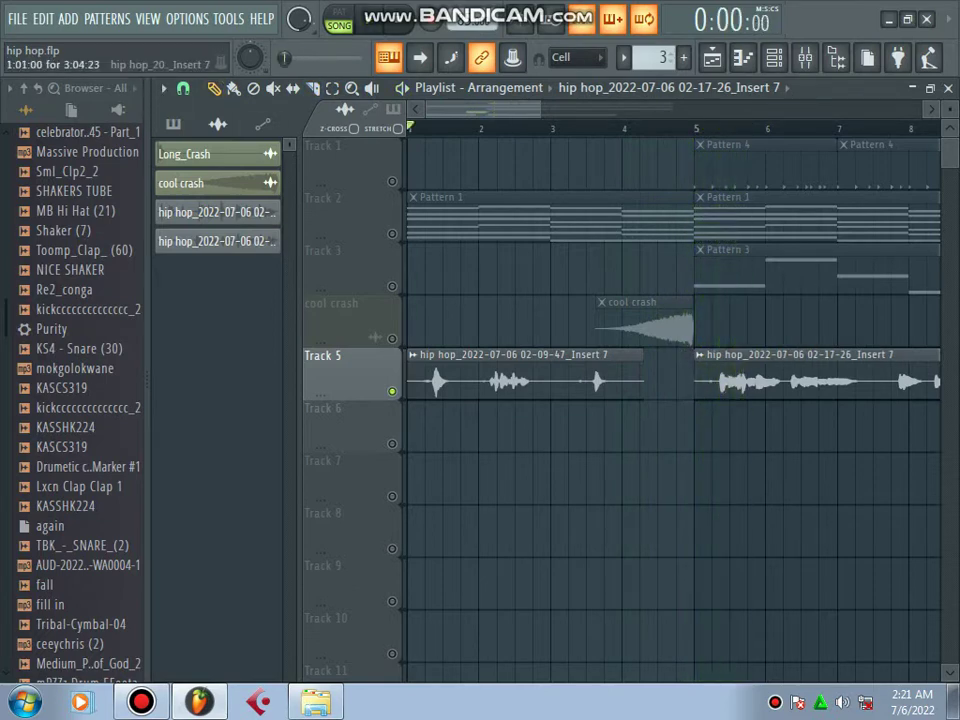
Open the sample of the first vocal clip on Track 5 for editing in Edison.
double_click(520, 375)
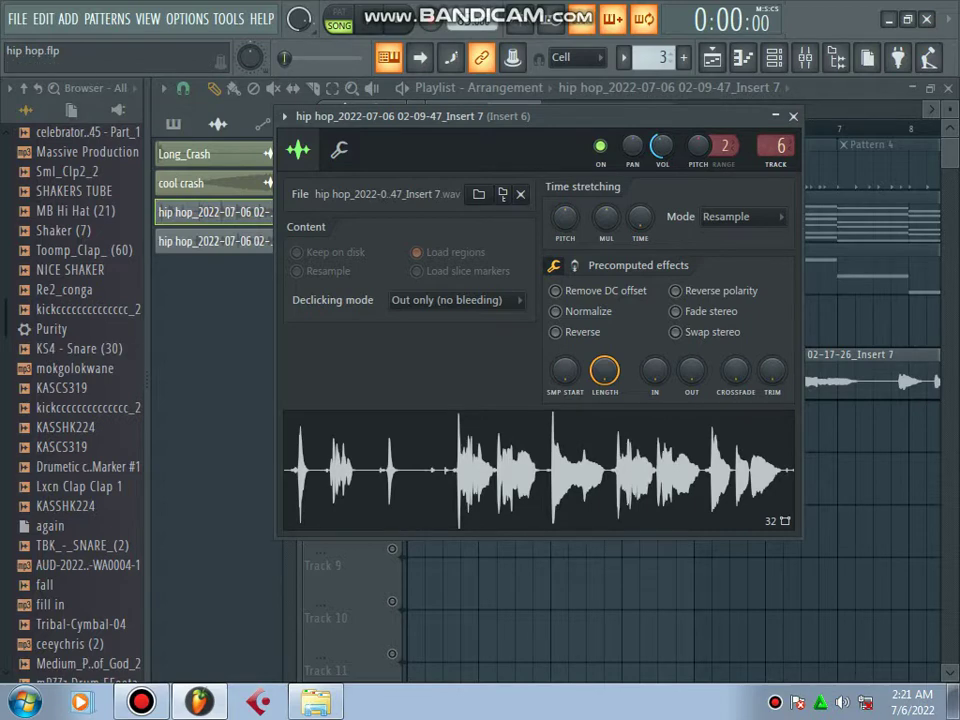
click(793, 117)
drag(540, 109, 509, 109)
right_click(409, 366)
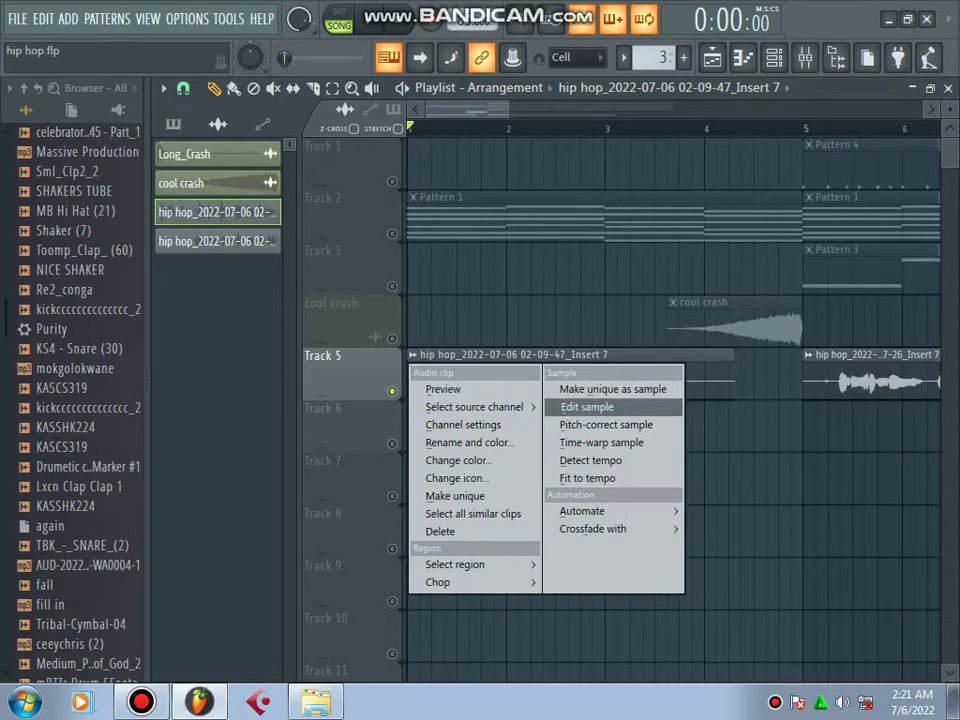
click(600, 407)
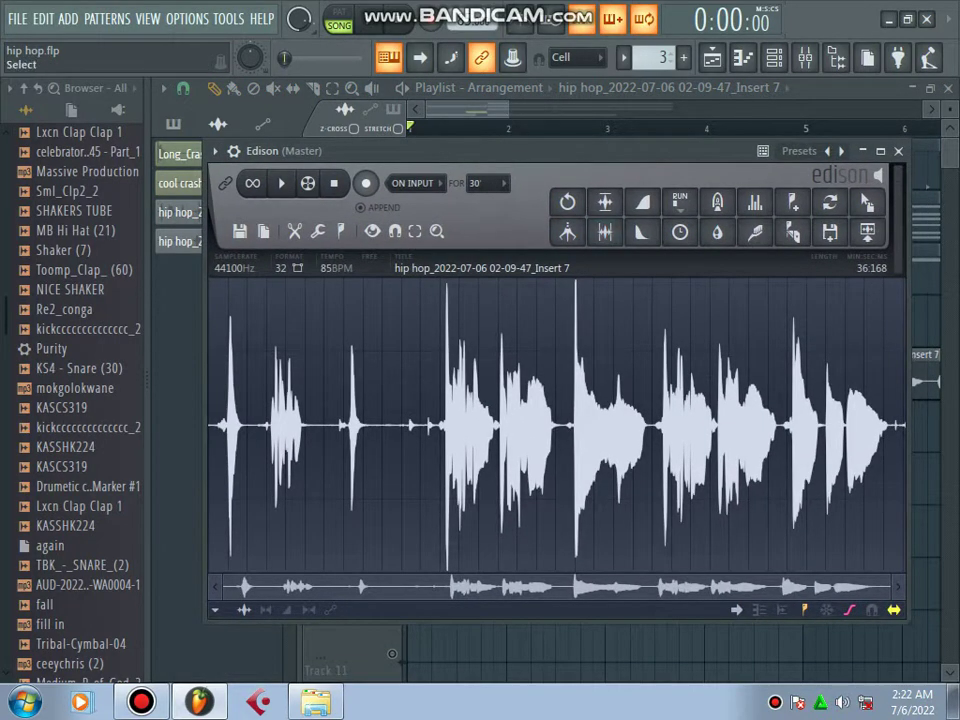
Apply Trim side noise and Gate noise to the vocal sample and play it back to check the gaps.
click(317, 231)
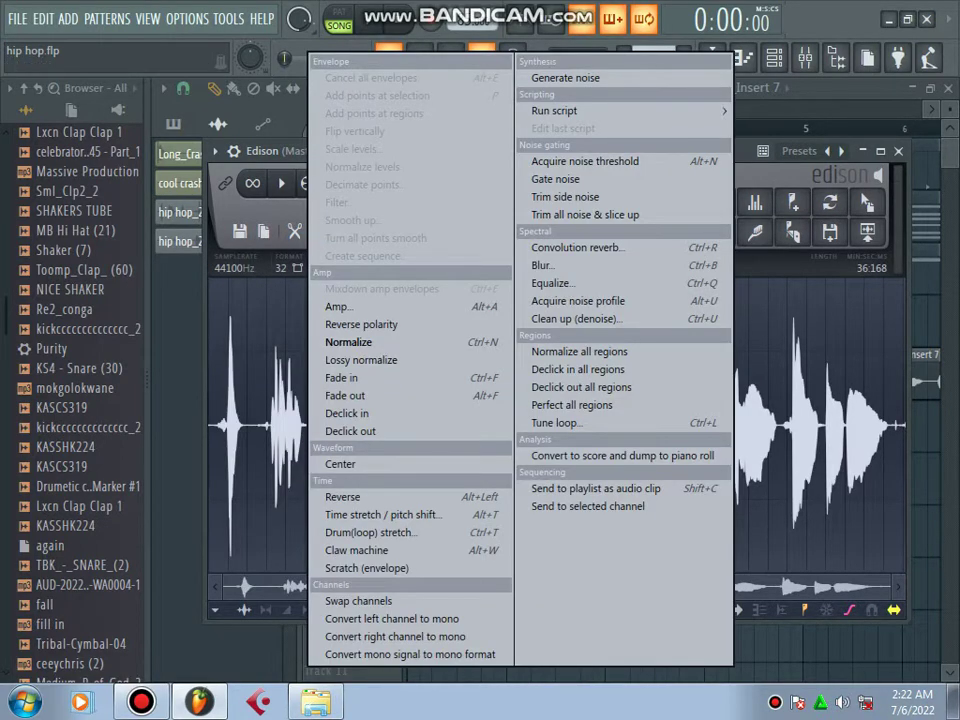
click(640, 179)
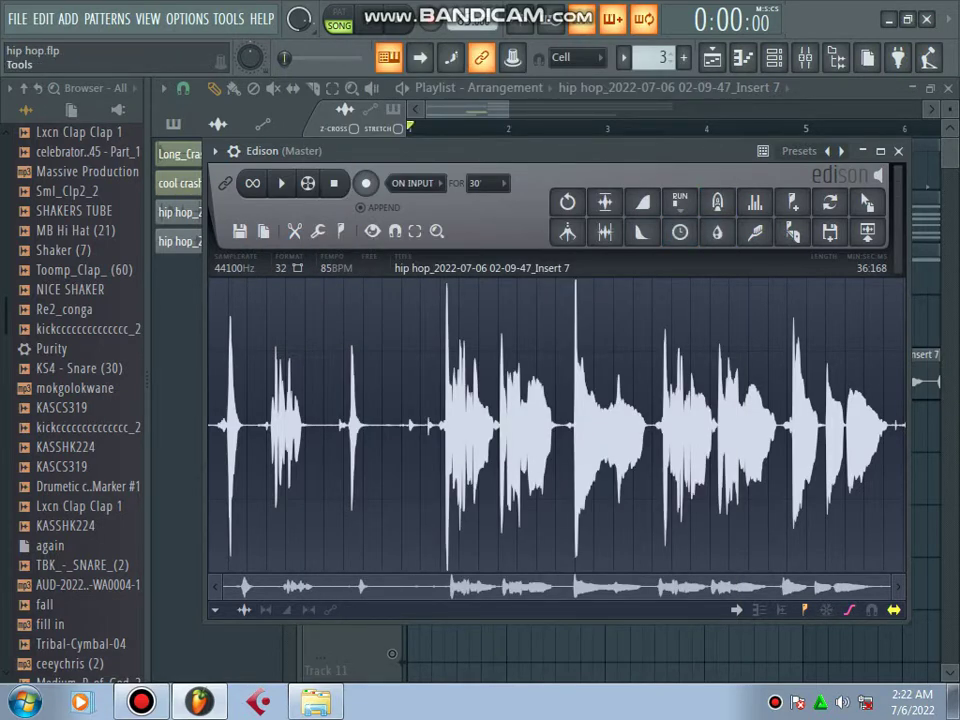
click(317, 231)
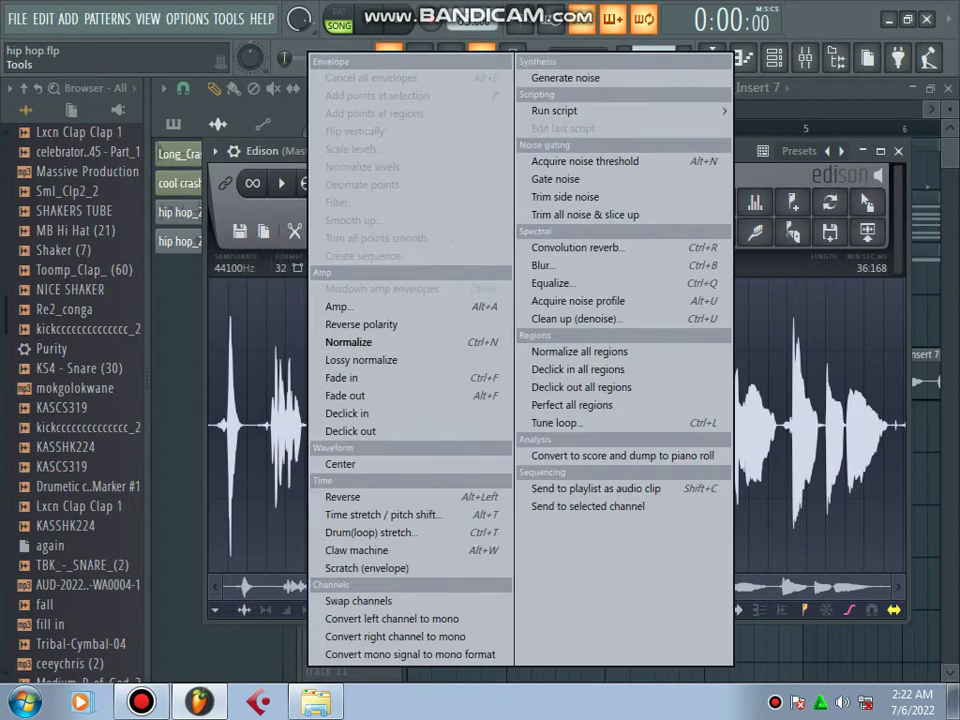
mouse_move(294, 231)
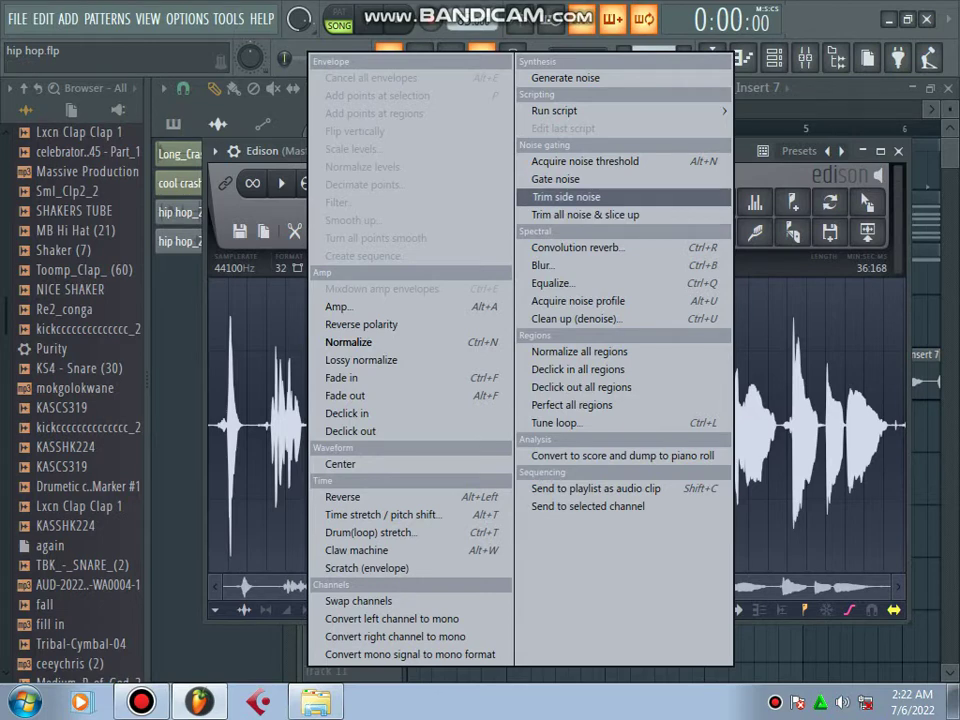
click(604, 197)
click(317, 231)
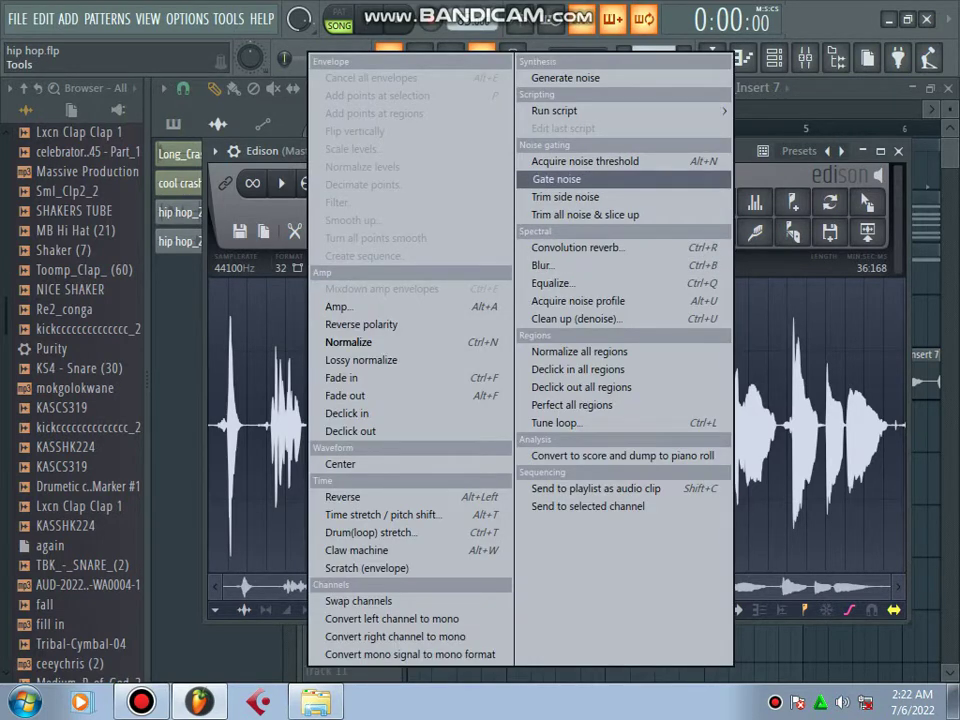
click(557, 179)
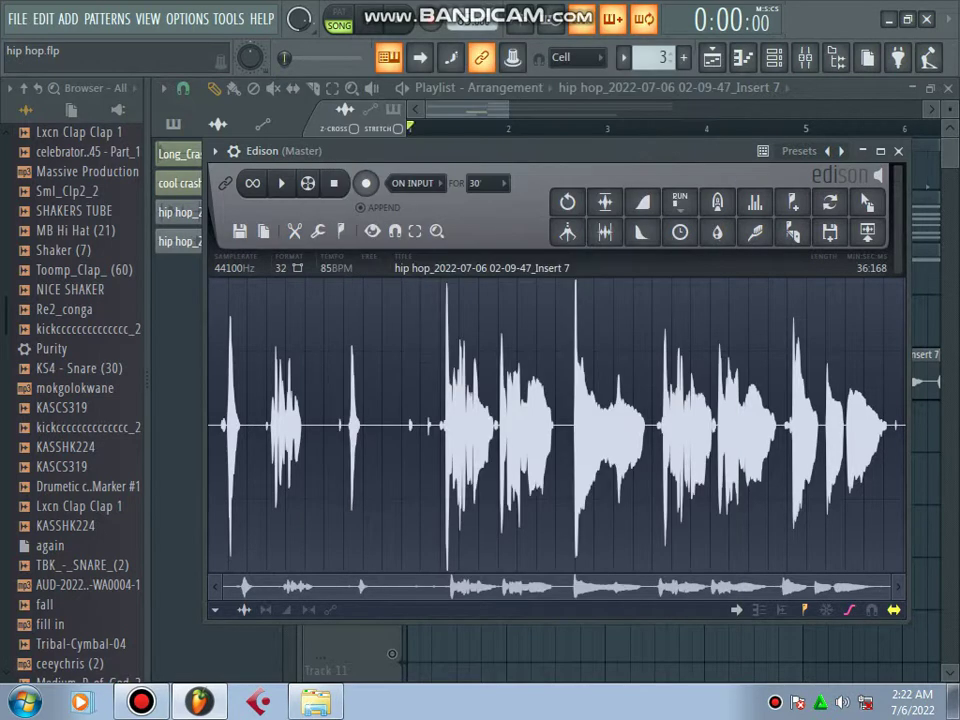
key(space)
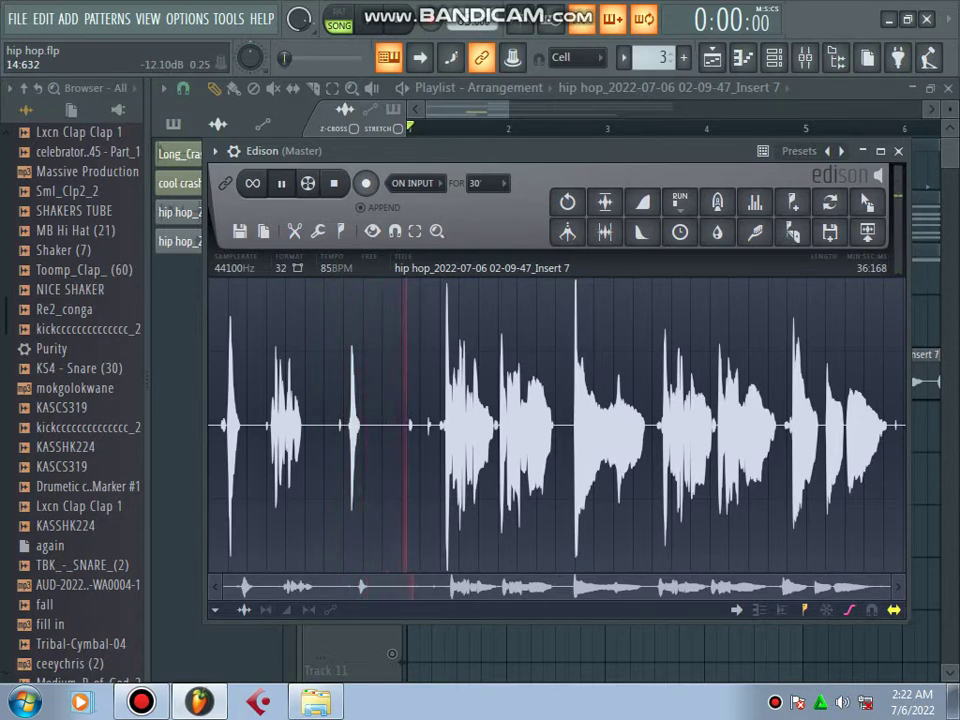
key(space)
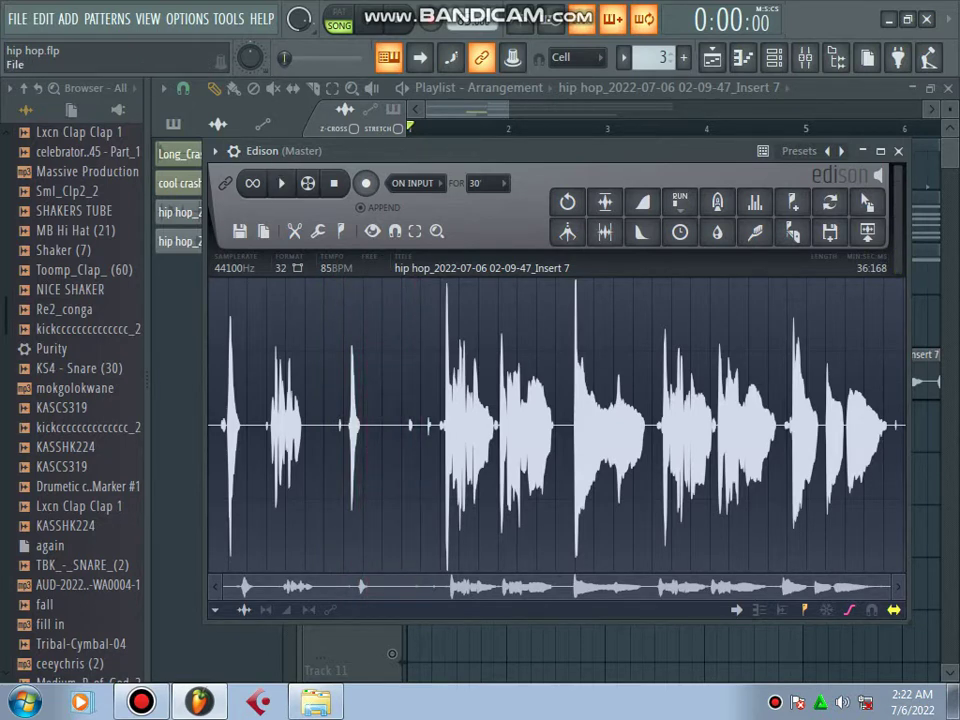
click(240, 232)
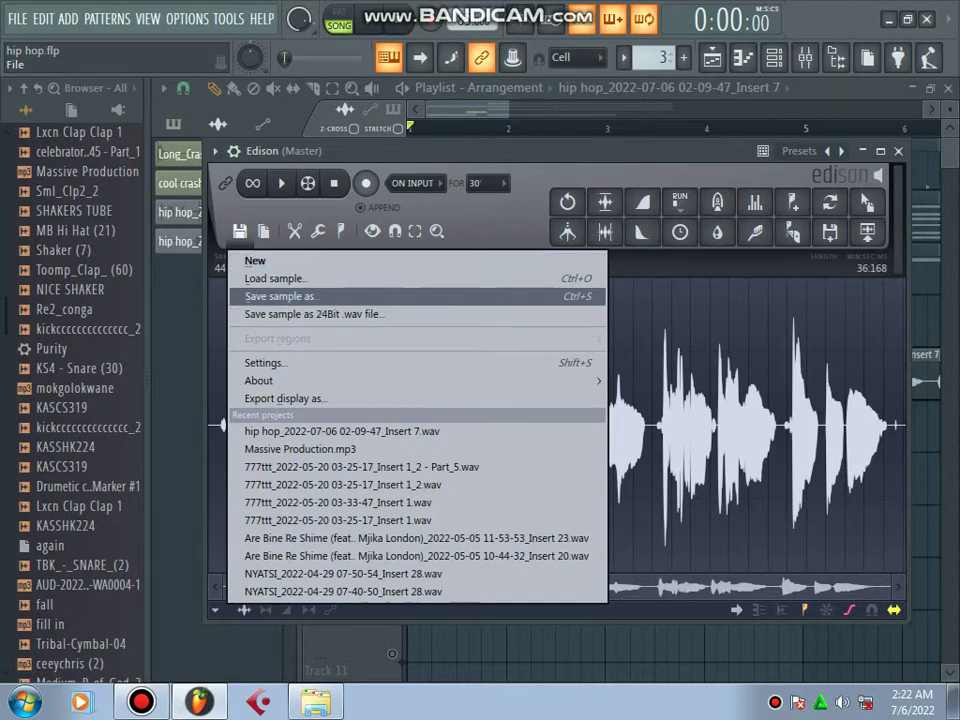
click(280, 296)
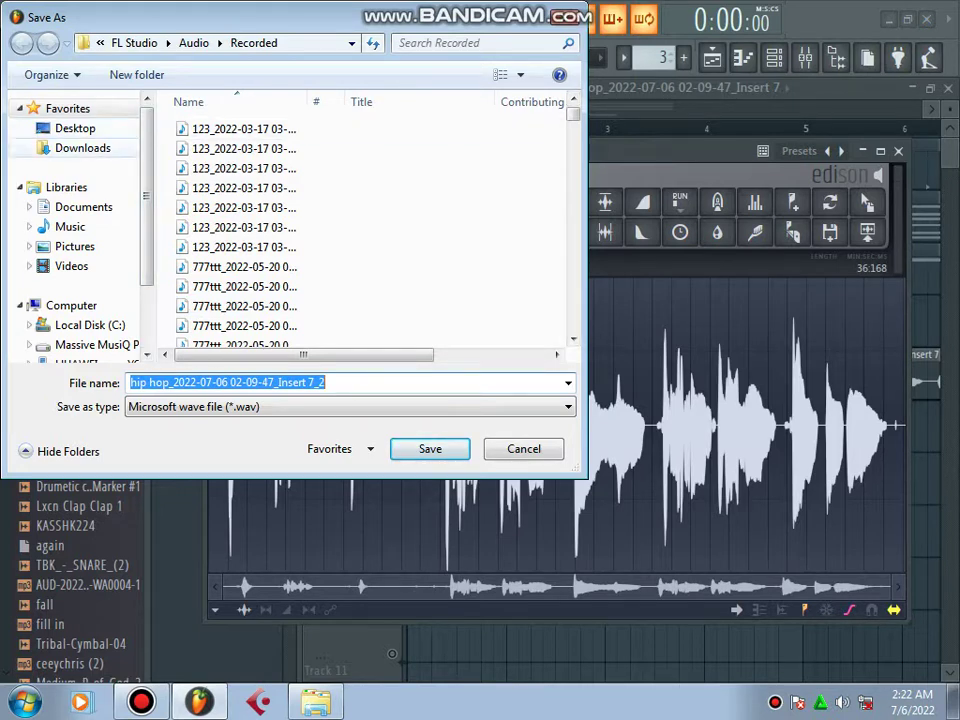
click(82, 147)
click(66, 187)
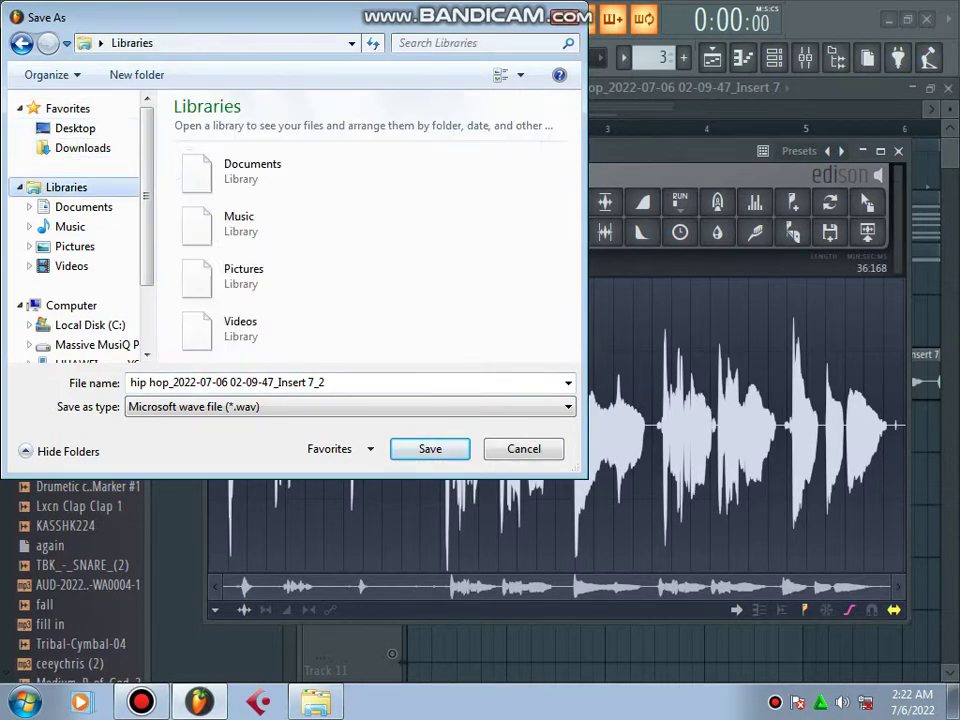
click(83, 207)
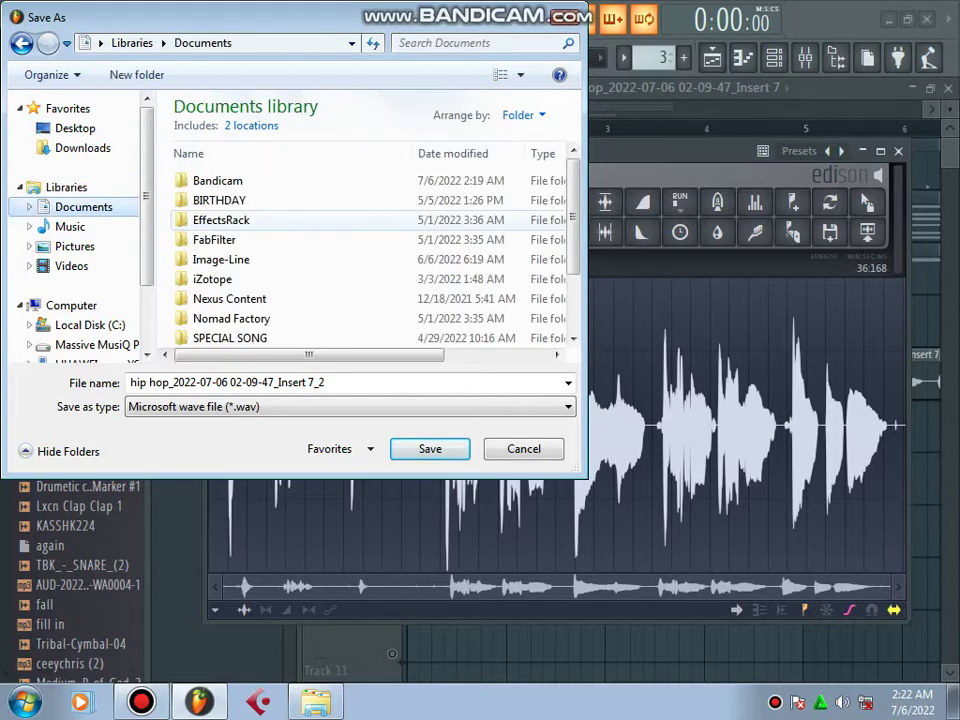
drag(573, 216, 573, 220)
scroll(374, 300, down, 2)
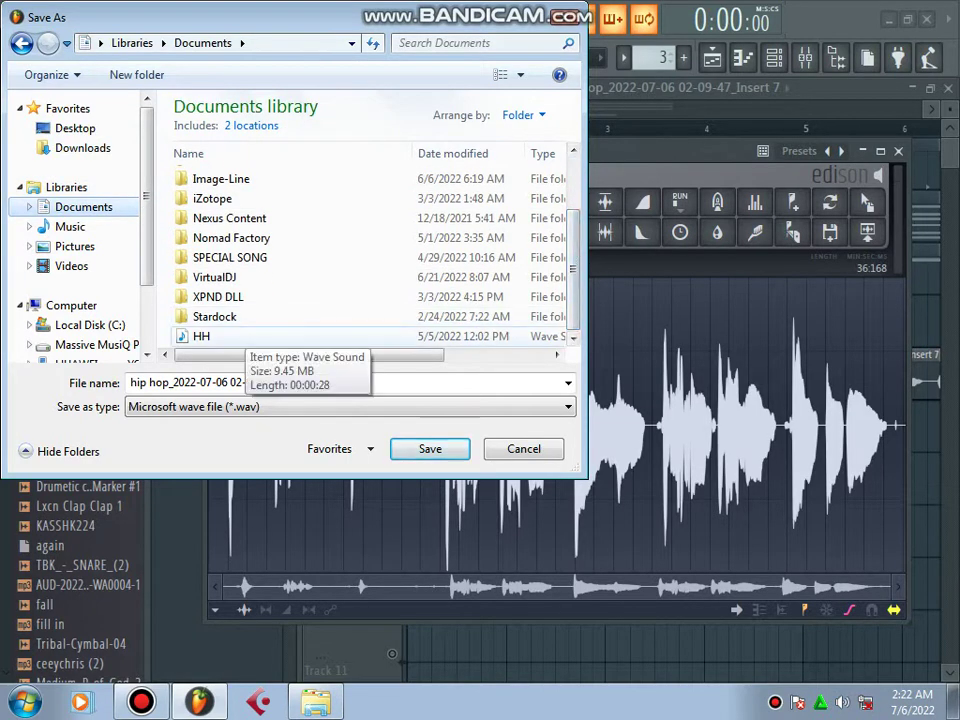
right_click(375, 318)
mouse_move(430, 545)
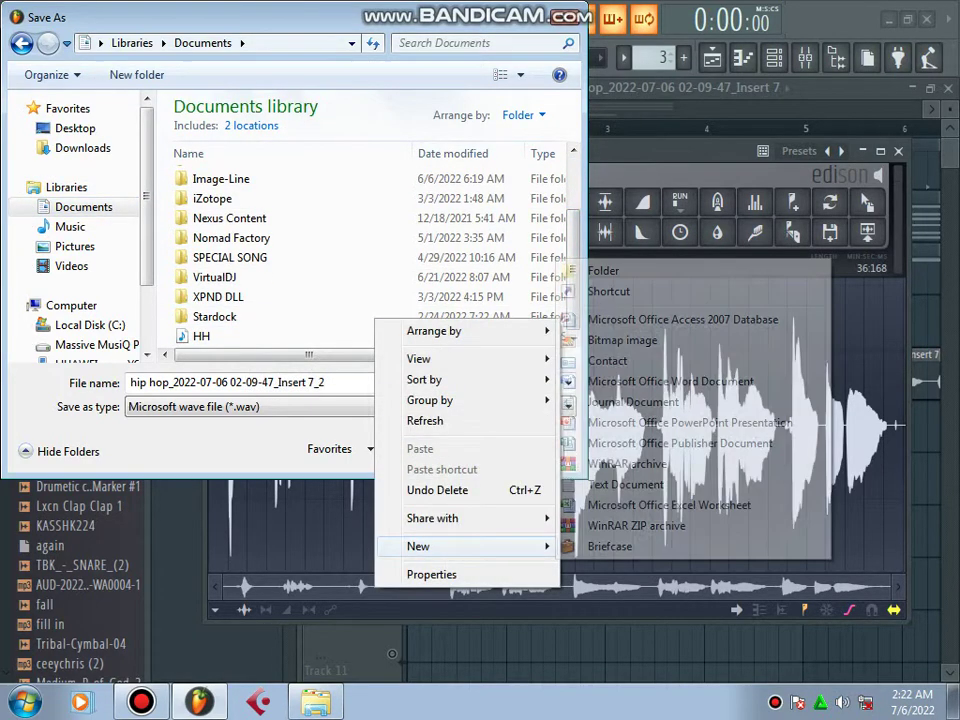
click(603, 271)
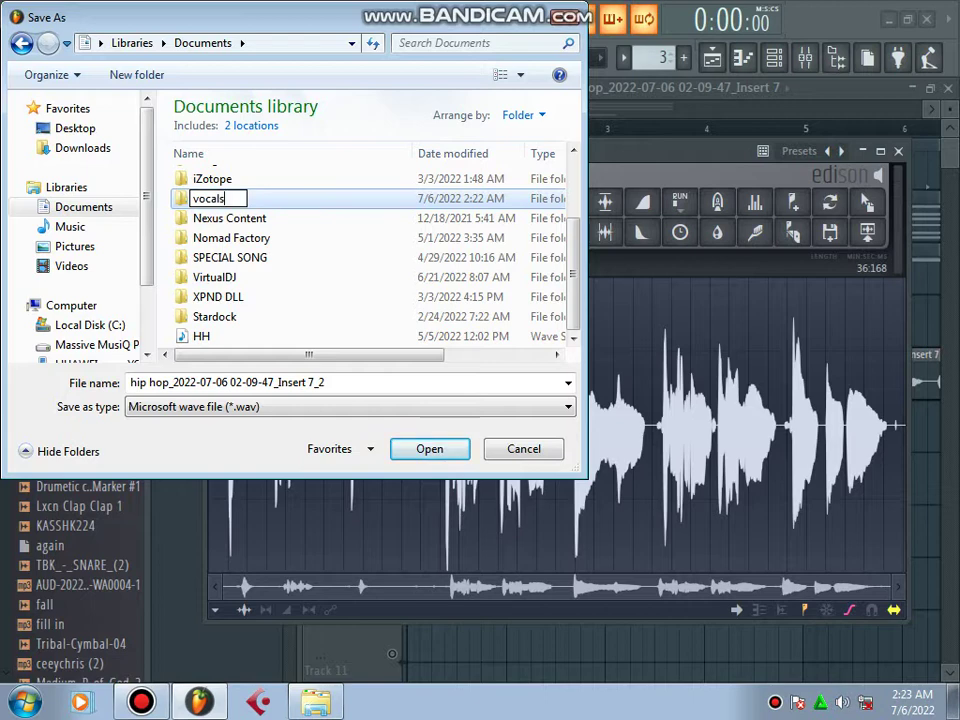
key(Return)
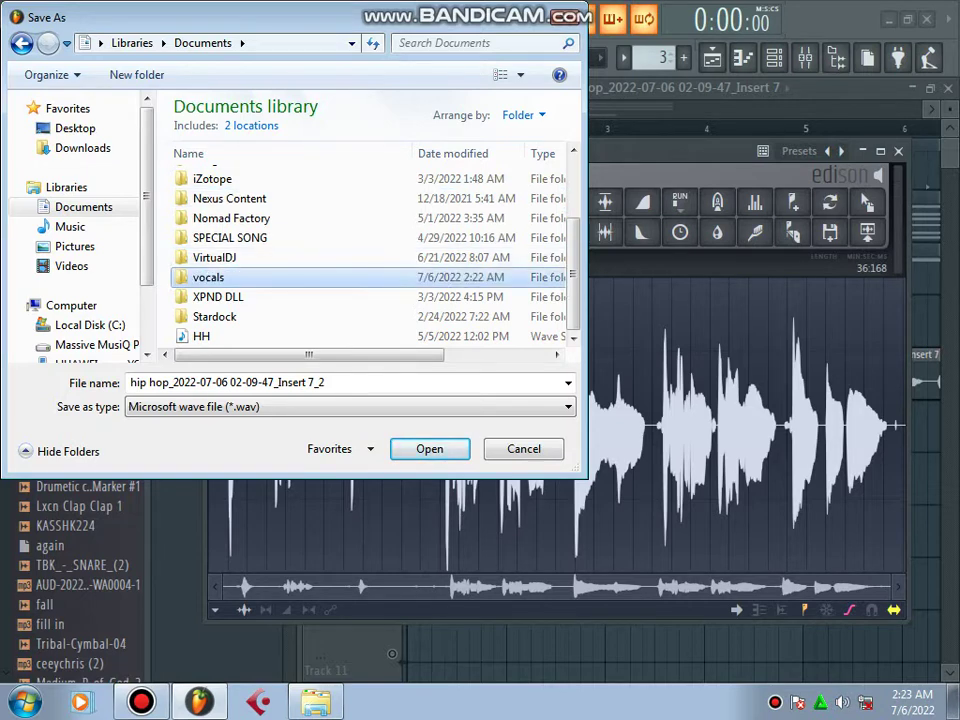
key(Return)
key(Return)
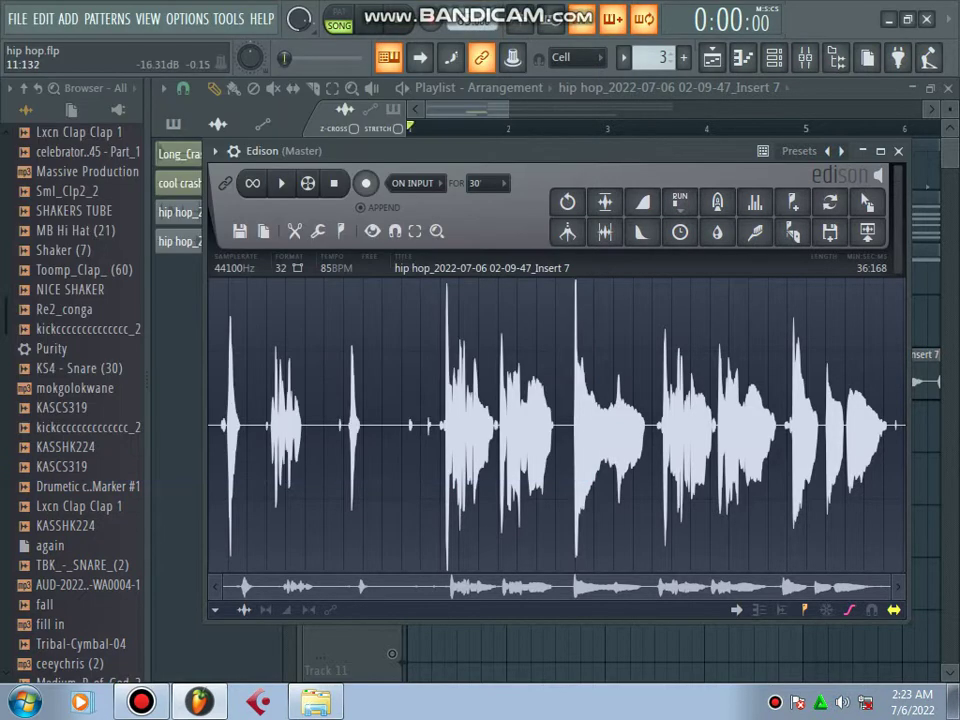
Return to the playlist and delete the original first vocal clip at the start of Track 5.
click(712, 57)
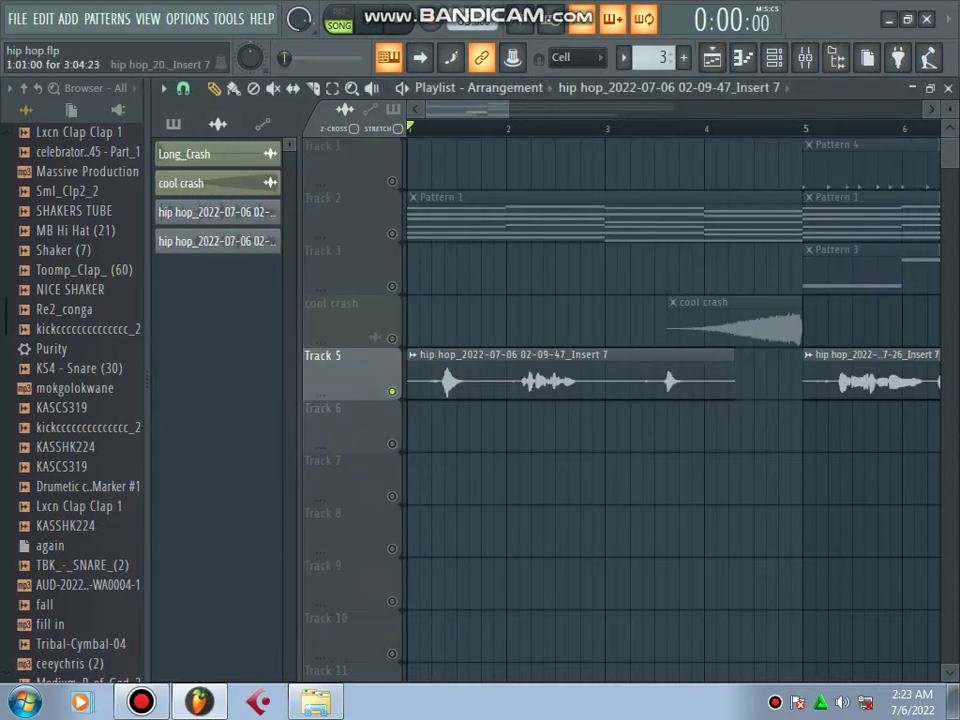
right_click(650, 378)
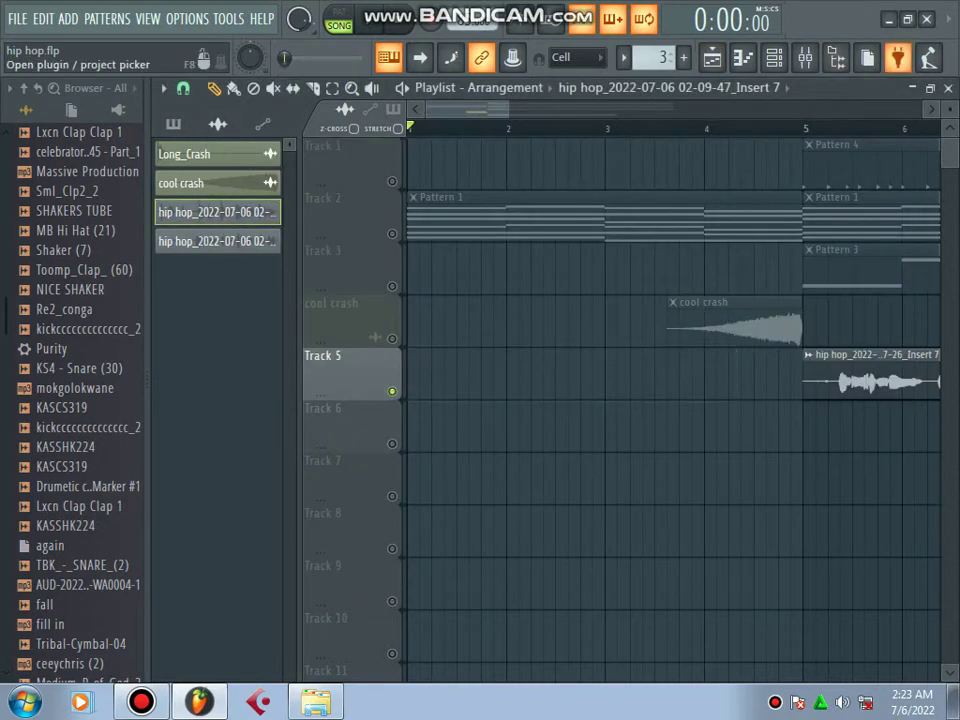
click(888, 19)
click(420, 122)
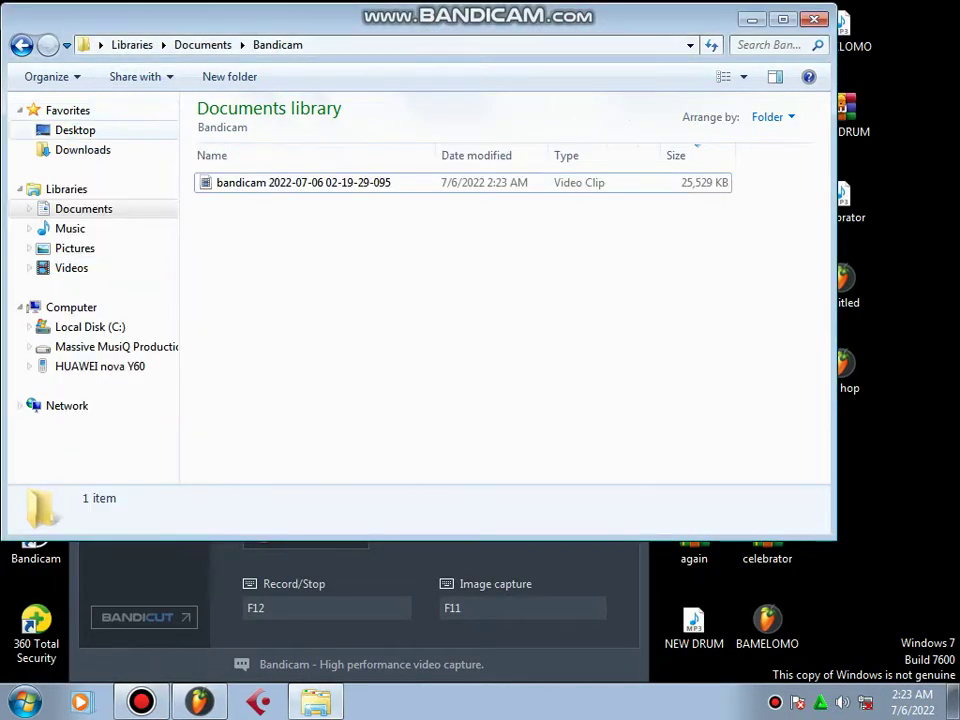
click(83, 150)
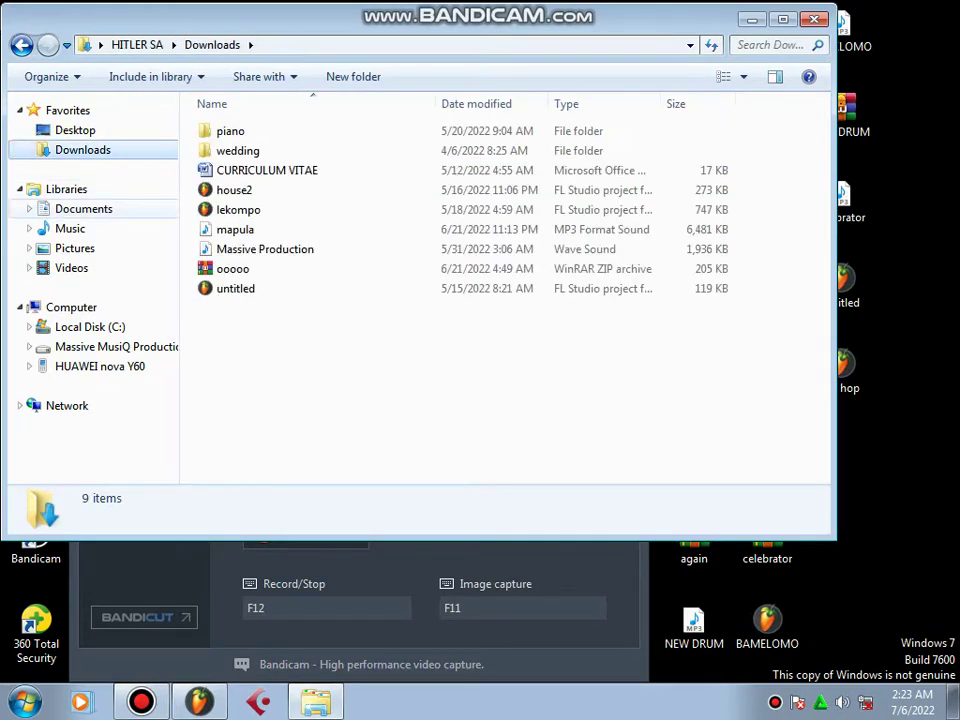
click(84, 209)
click(232, 380)
double_click(232, 379)
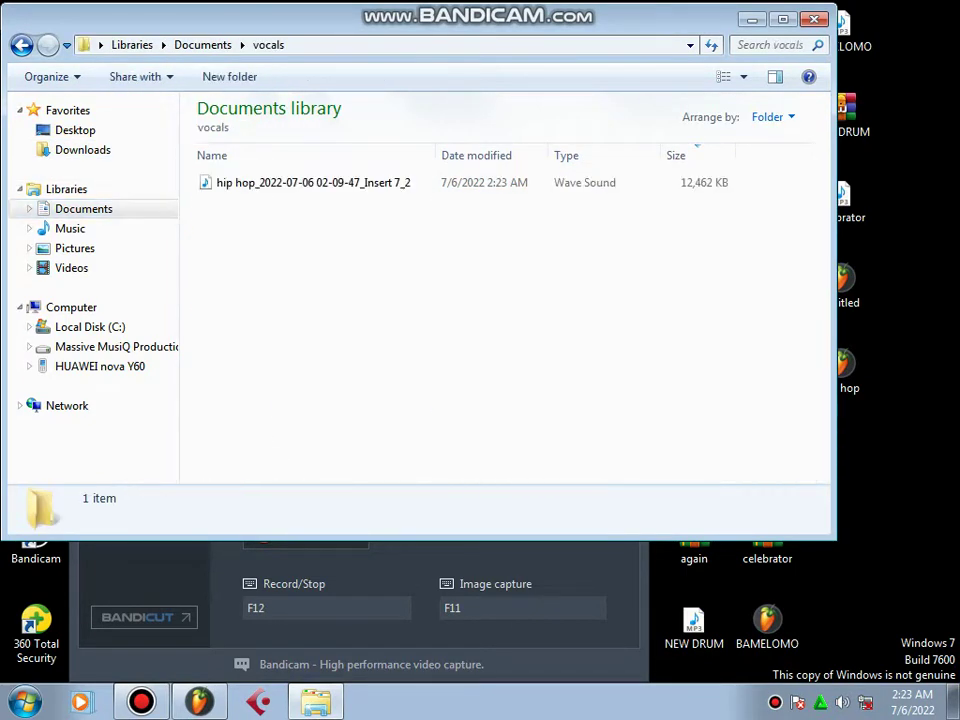
drag(255, 182, 440, 375)
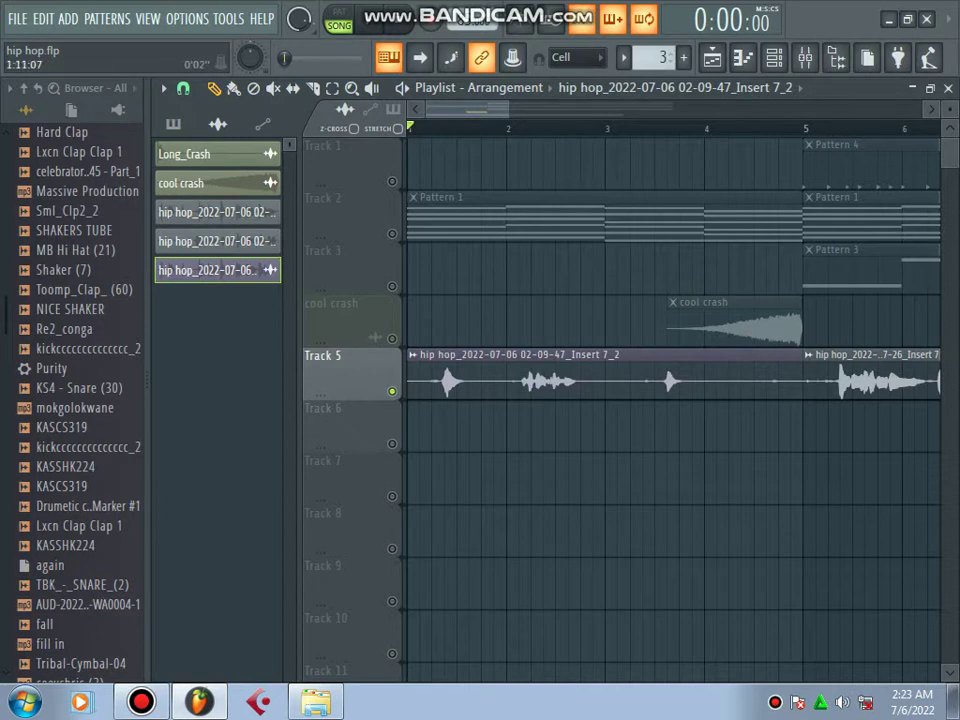
Open the sample of the second vocal clip, starting at bar 5 on Track 5, for editing in Edison.
drag(468, 109, 523, 109)
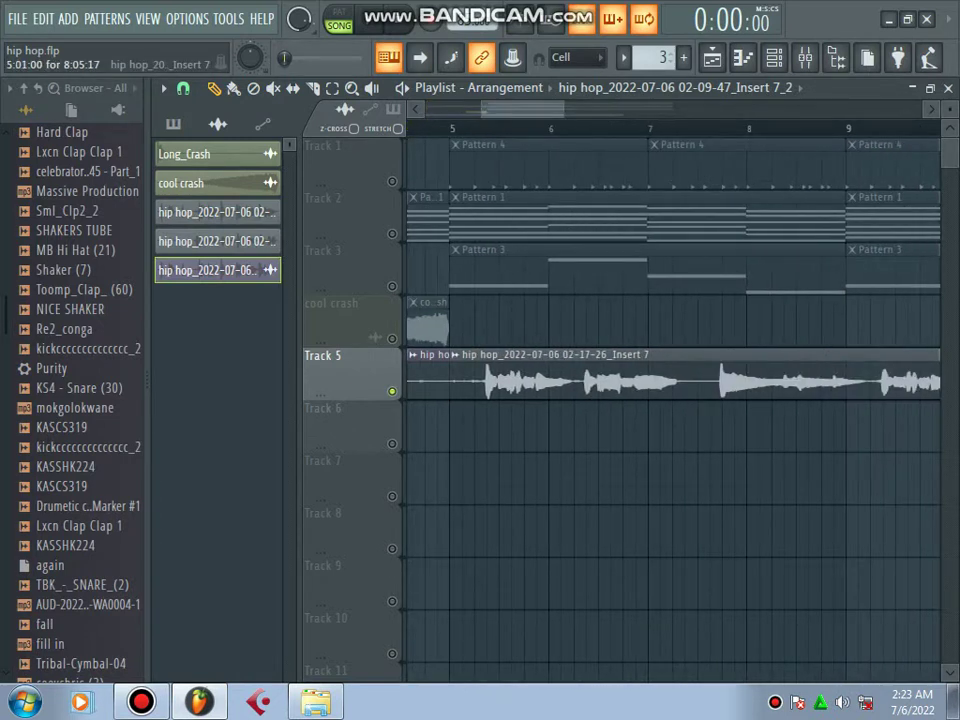
right_click(451, 367)
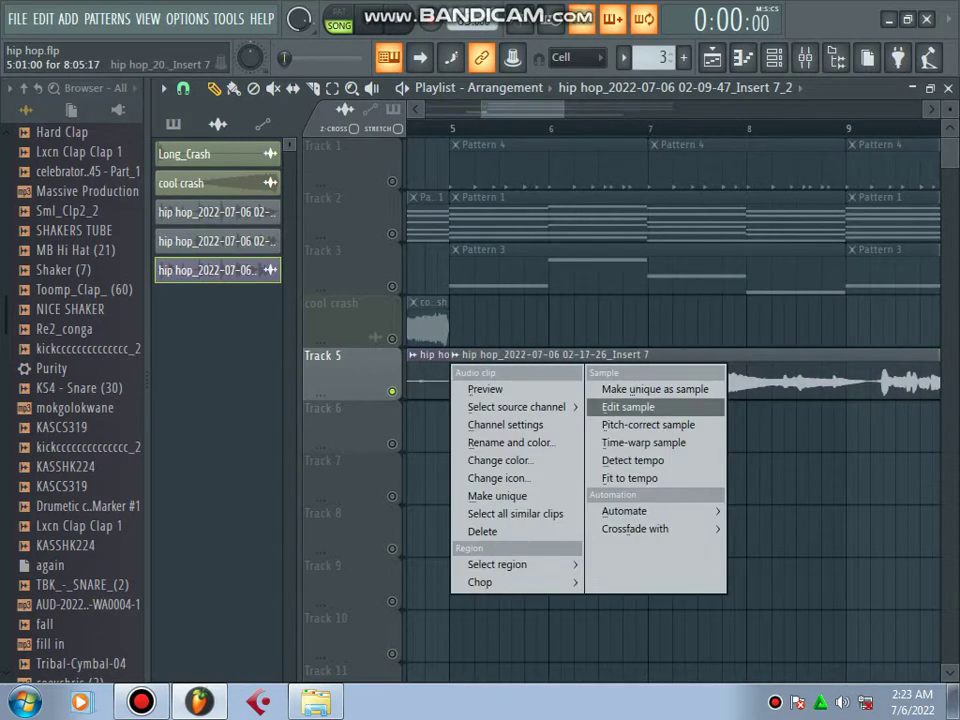
click(629, 407)
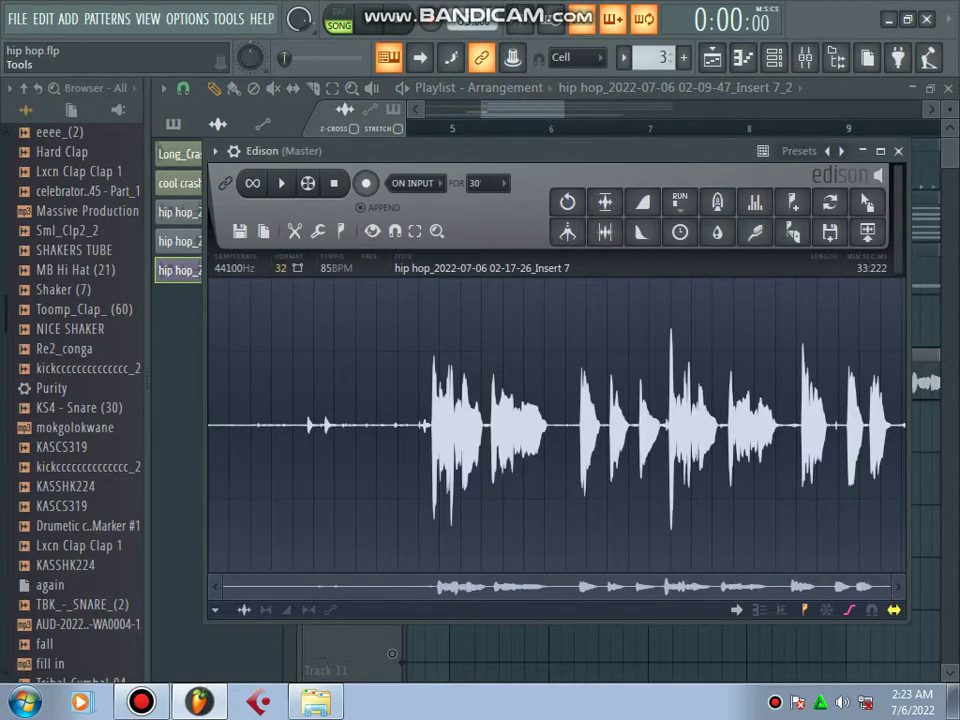
Apply Gate noise to the second vocal sample and play it back to check the gaps.
click(317, 231)
click(556, 179)
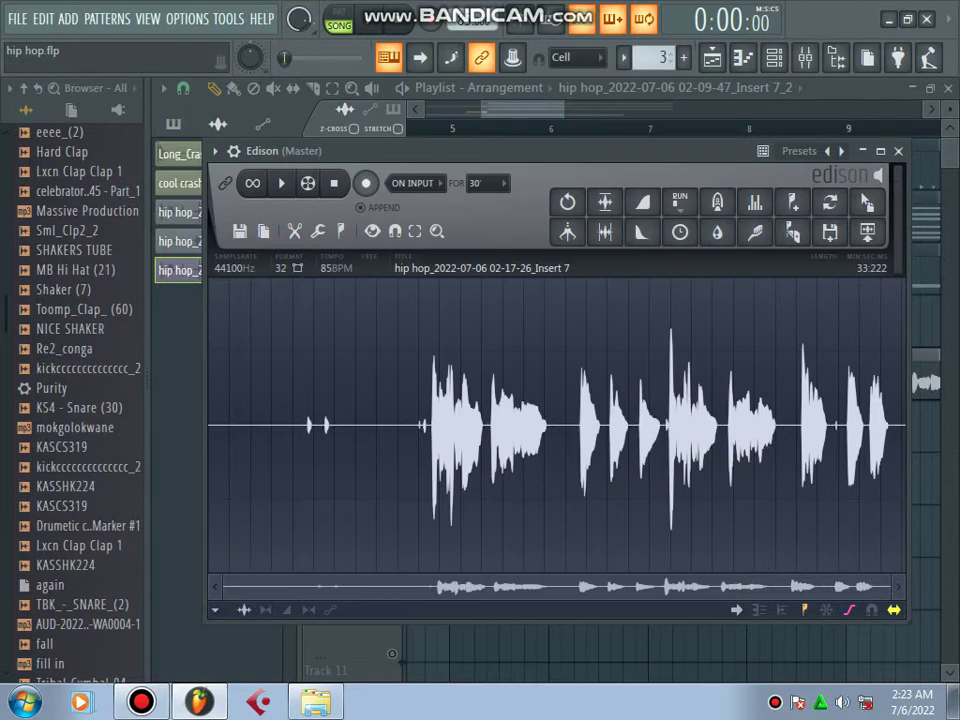
key(space)
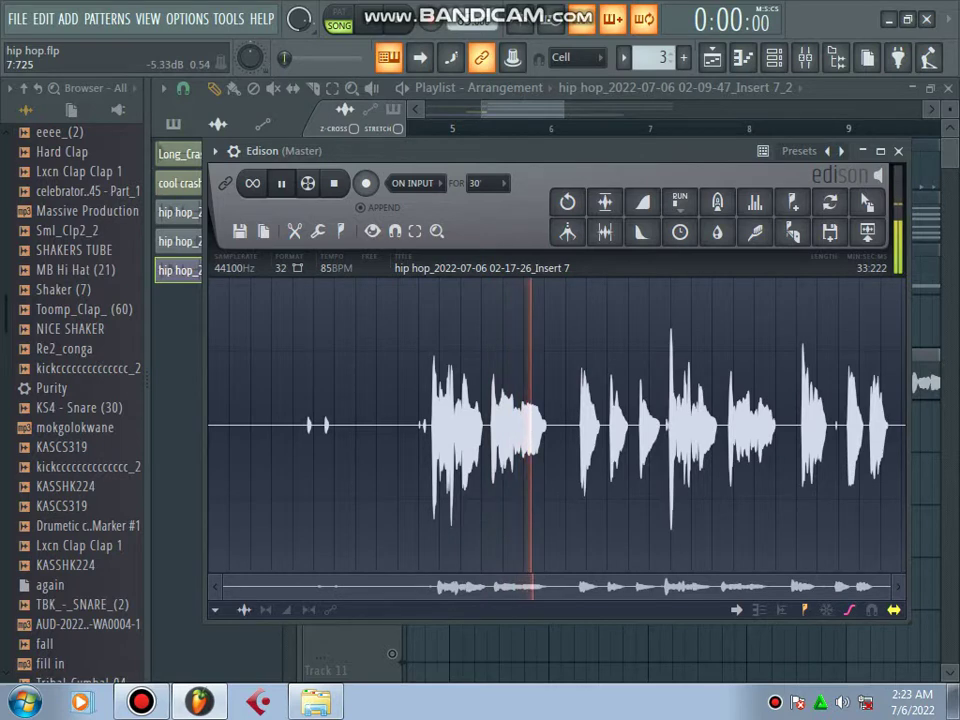
key(space)
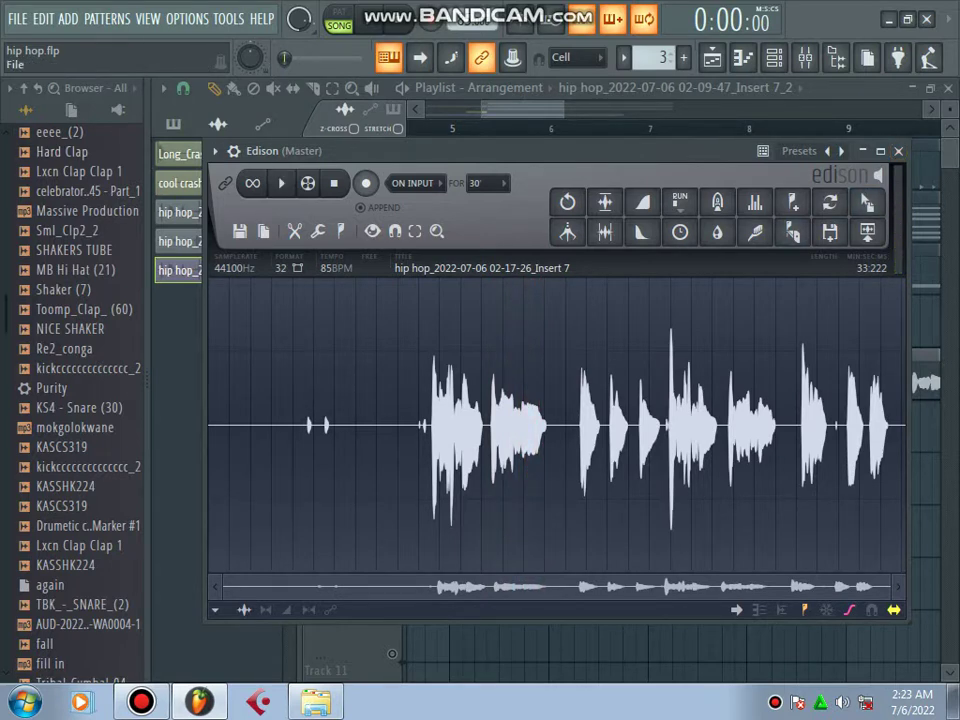
click(240, 231)
click(257, 378)
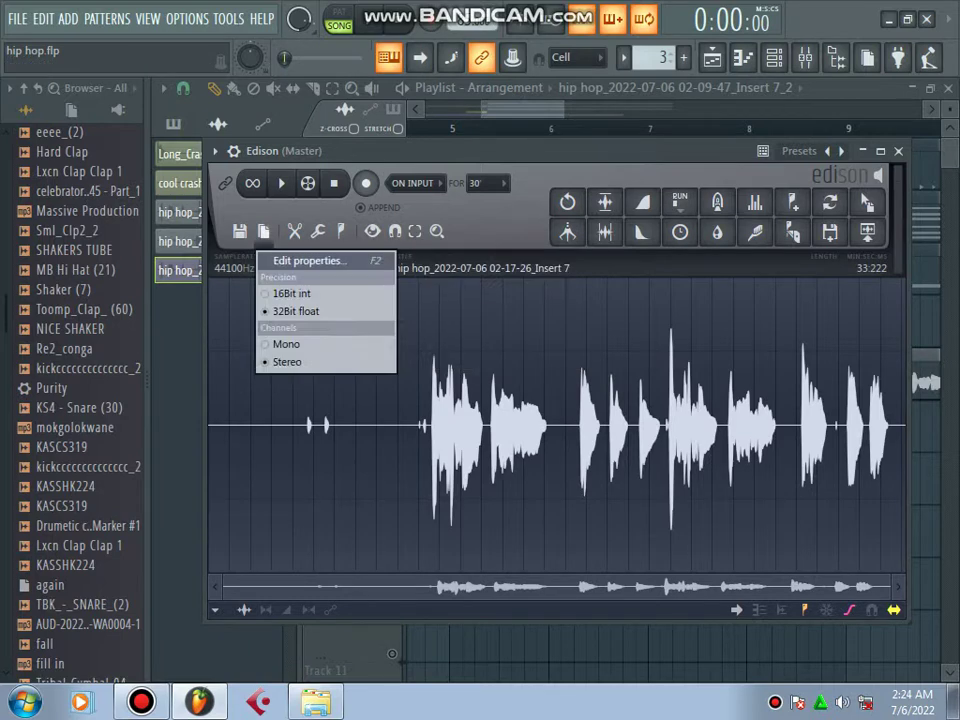
mouse_move(240, 231)
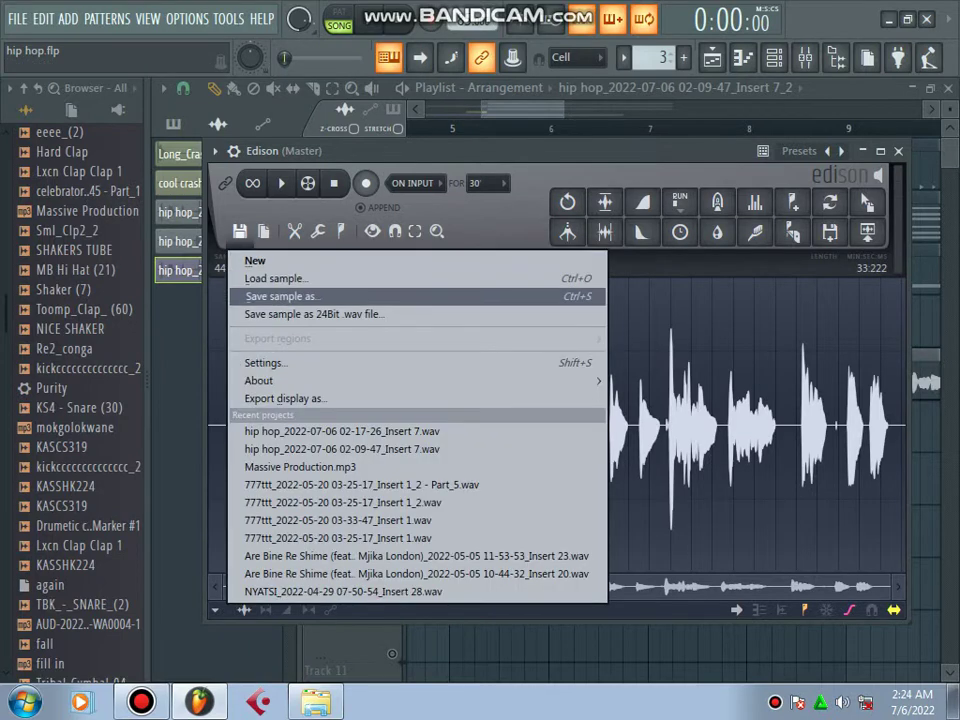
click(281, 296)
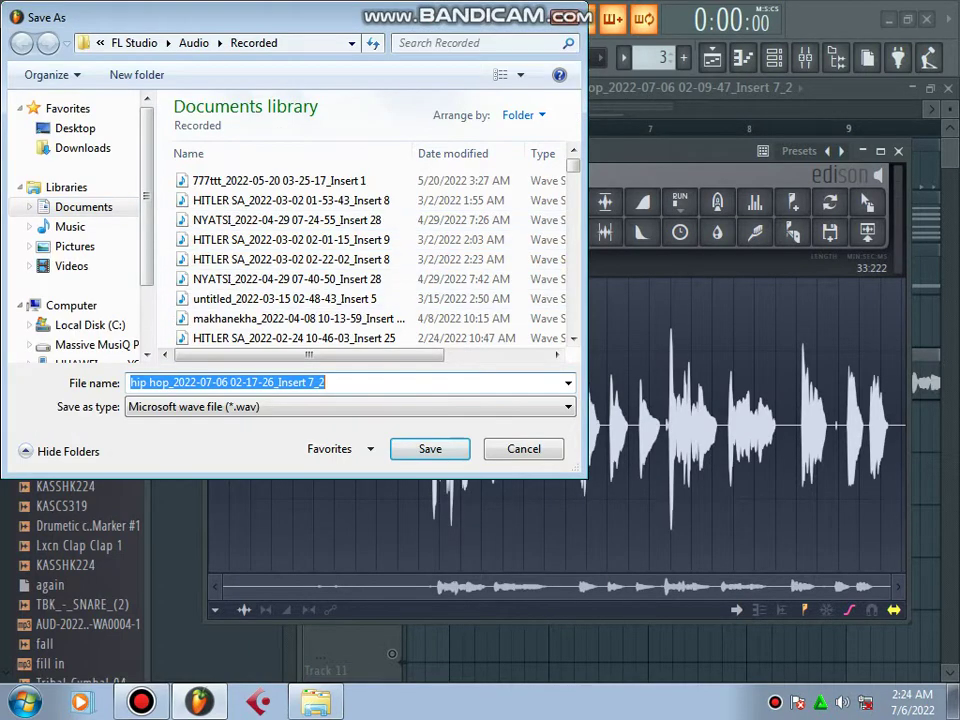
click(83, 206)
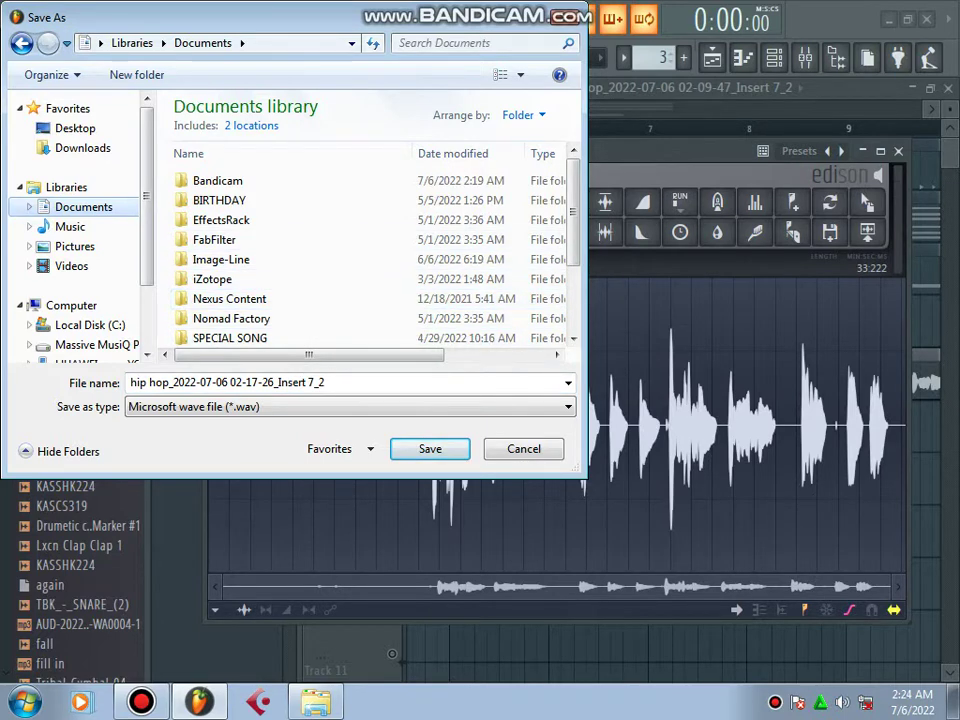
scroll(290, 297, down, 2)
double_click(208, 277)
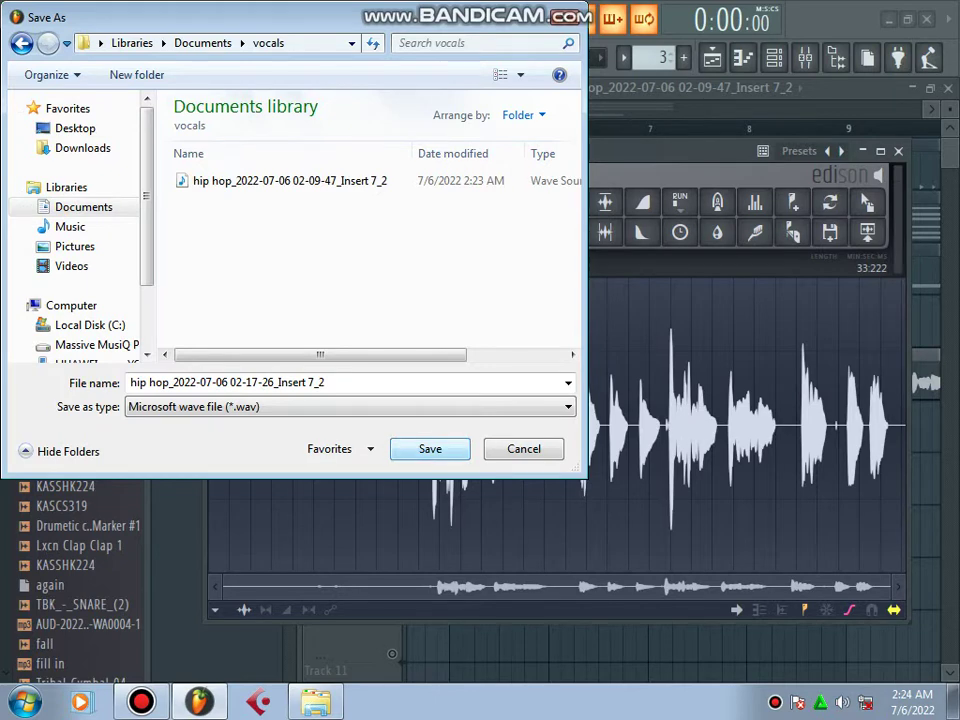
key(Return)
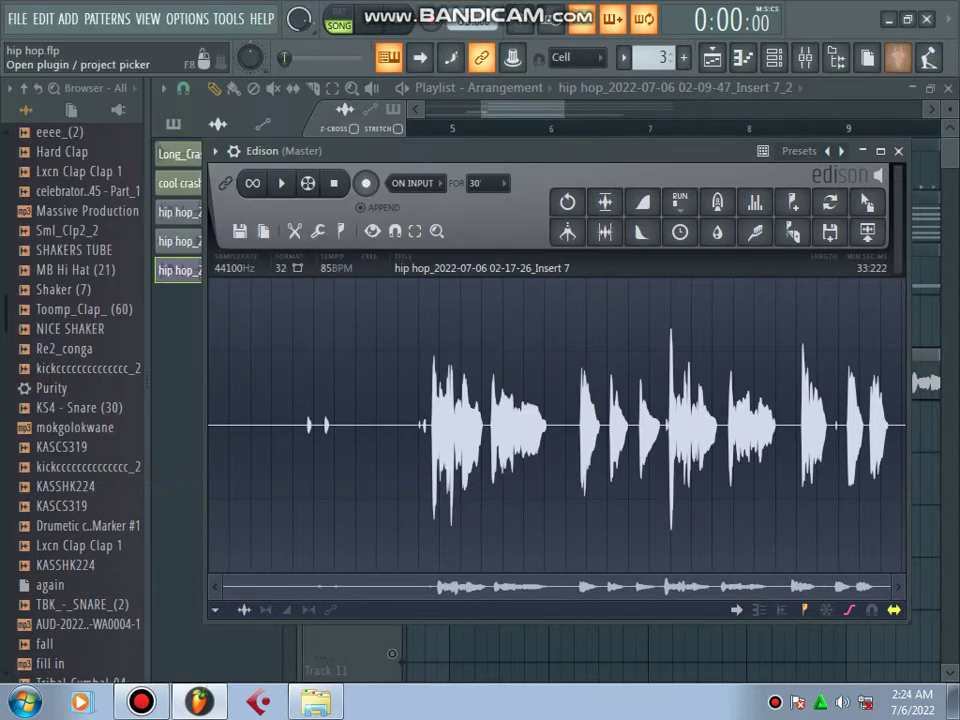
click(898, 151)
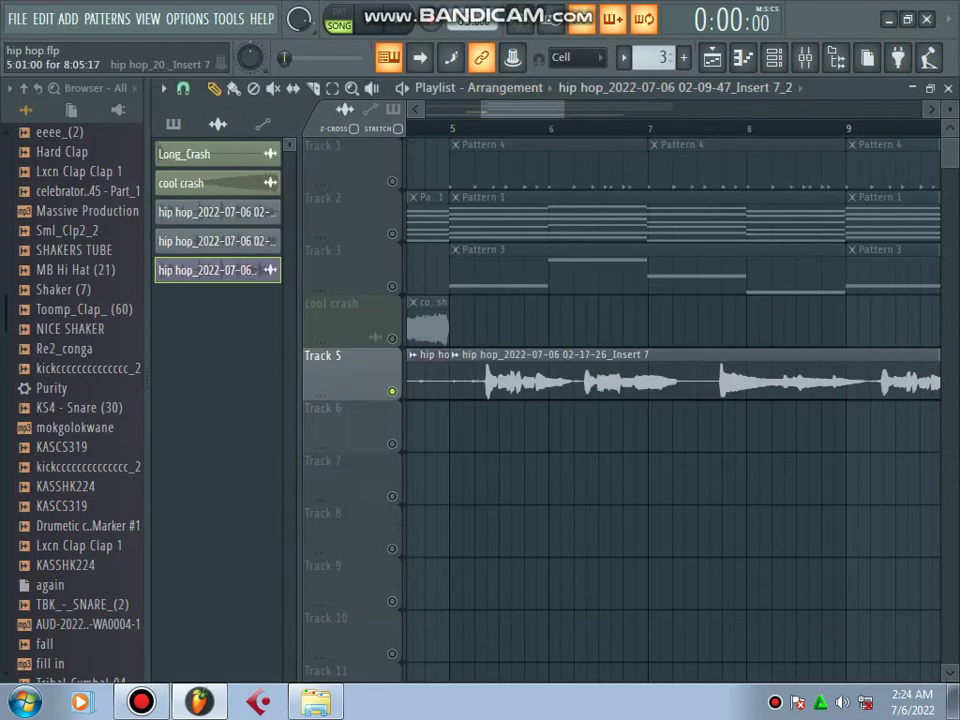
drag(563, 109, 736, 109)
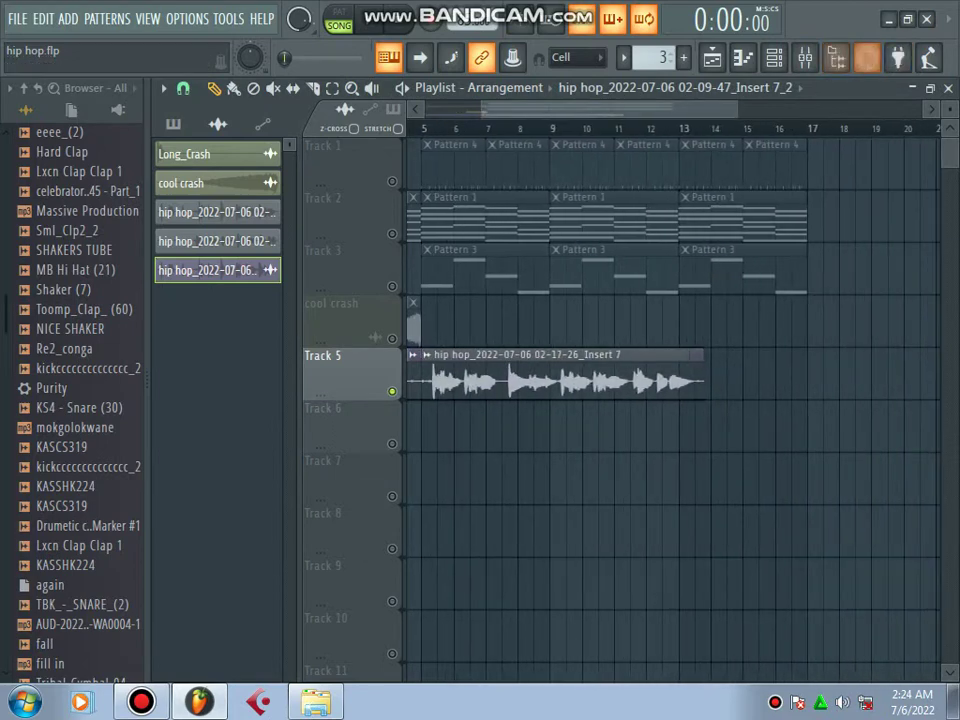
click(888, 20)
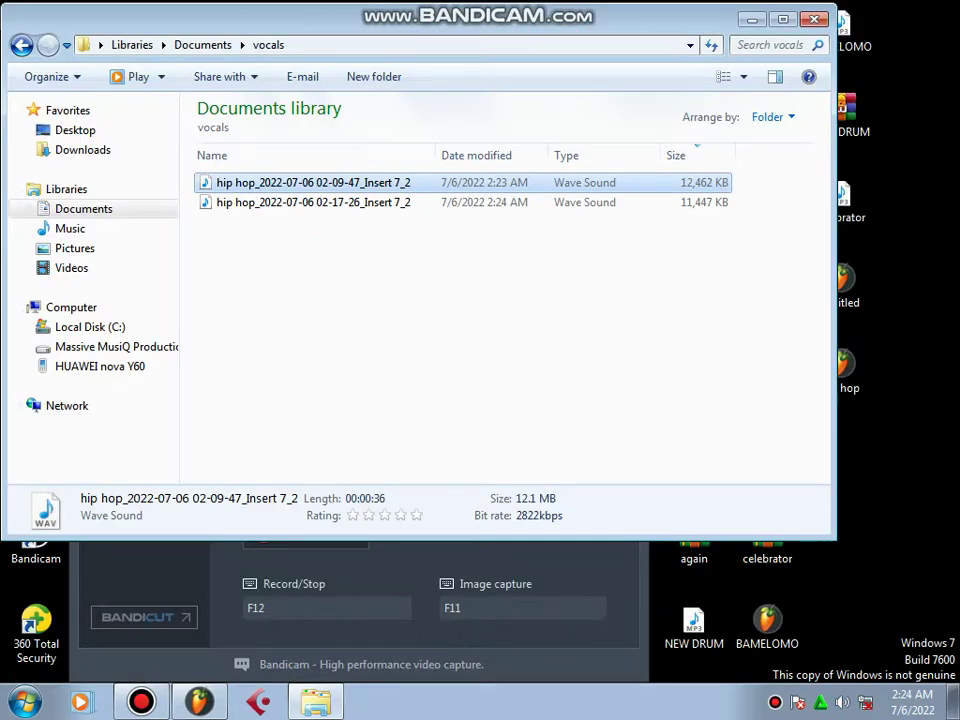
click(313, 203)
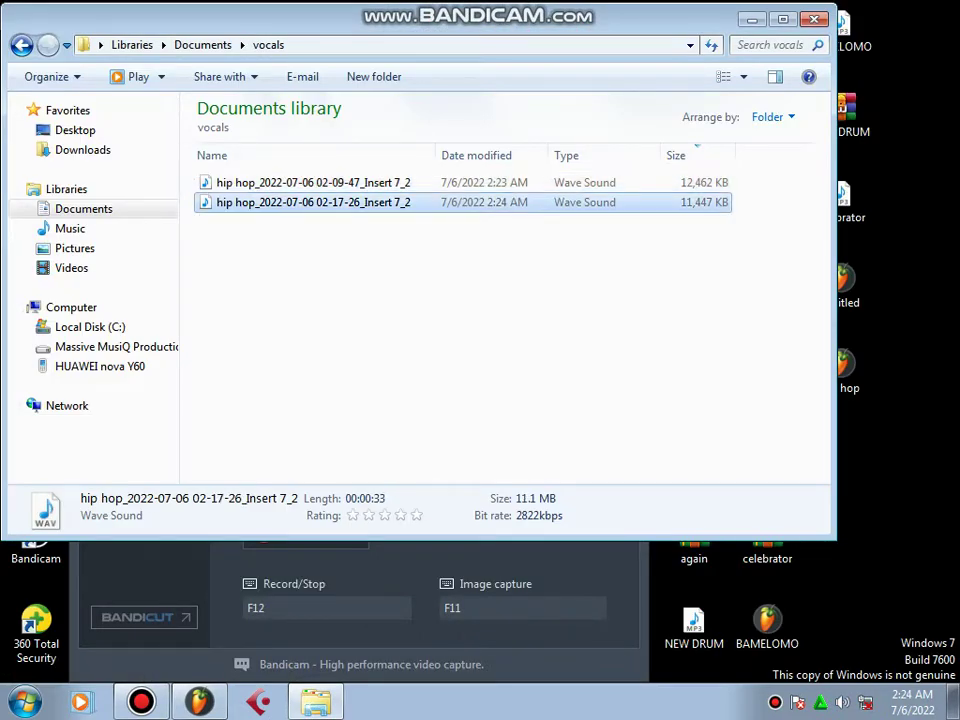
drag(300, 182, 543, 490)
Move the original second vocal clip down to Track 6 and shorten the cleaned first clip on Track 5 to end just before bar 5.
drag(560, 372, 560, 425)
right_click(608, 376)
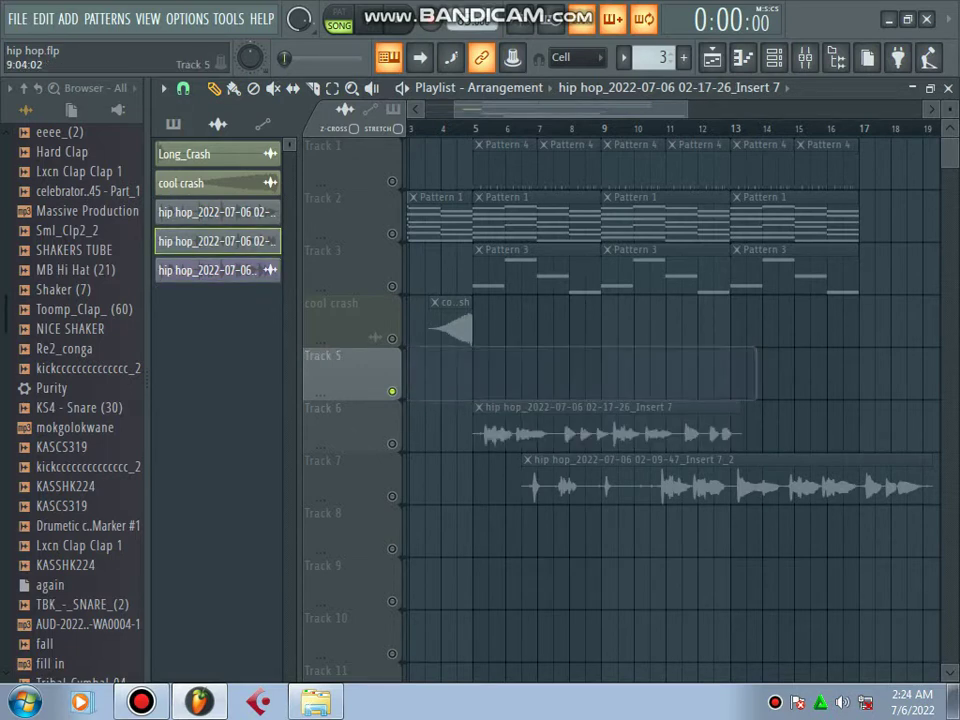
key(ctrl+z)
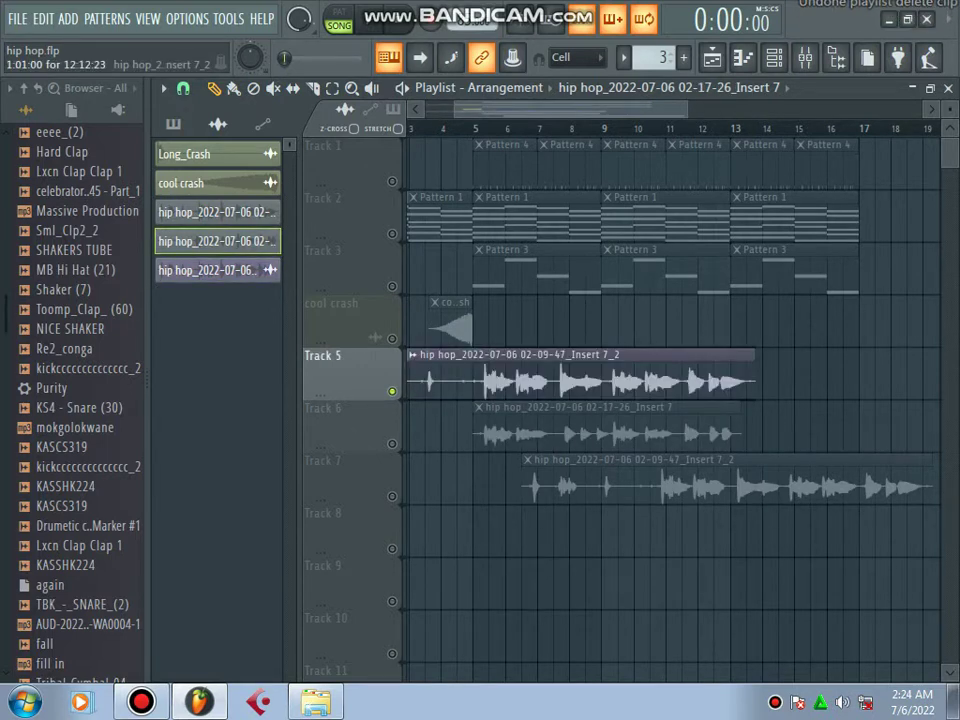
drag(753, 378, 530, 378)
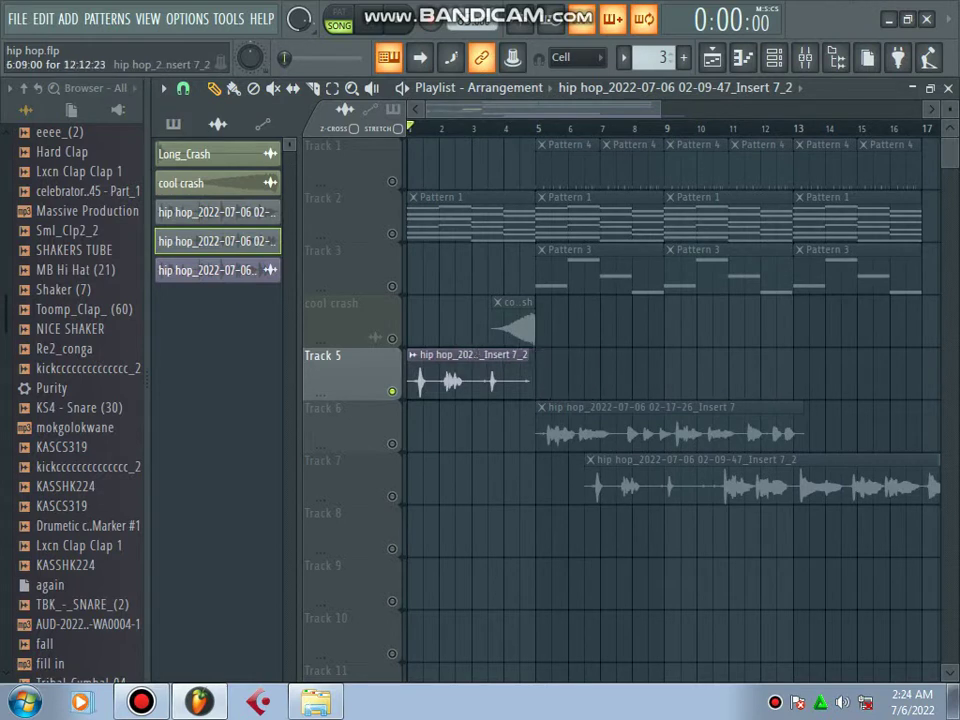
Move the duplicate cleaned clip on Track 7 to bar 1 and delete it.
drag(594, 486, 444, 487)
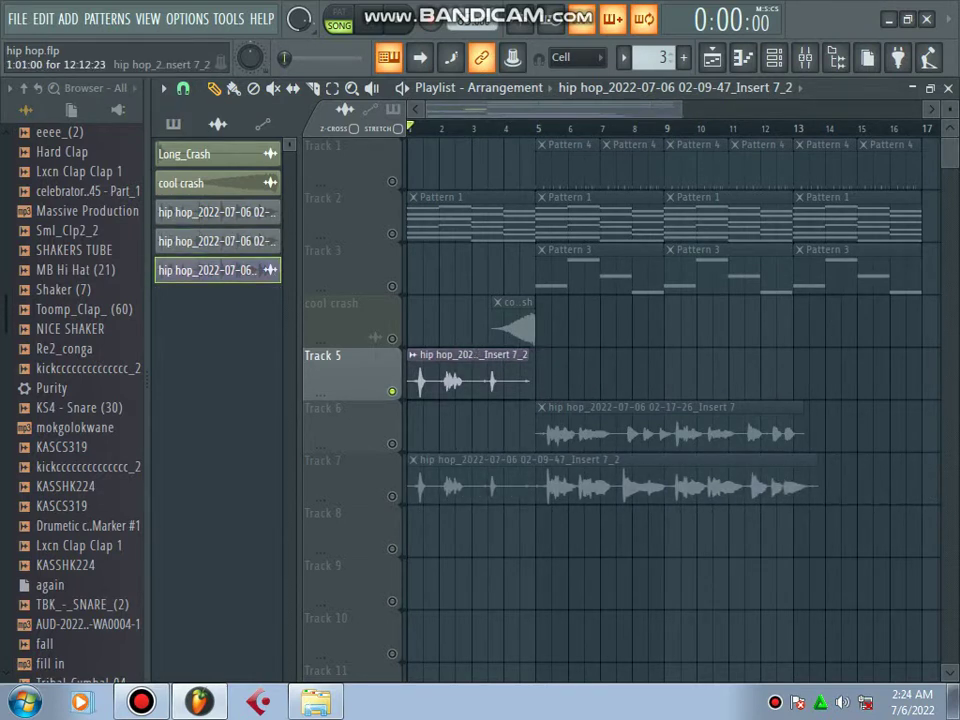
right_click(549, 487)
click(888, 20)
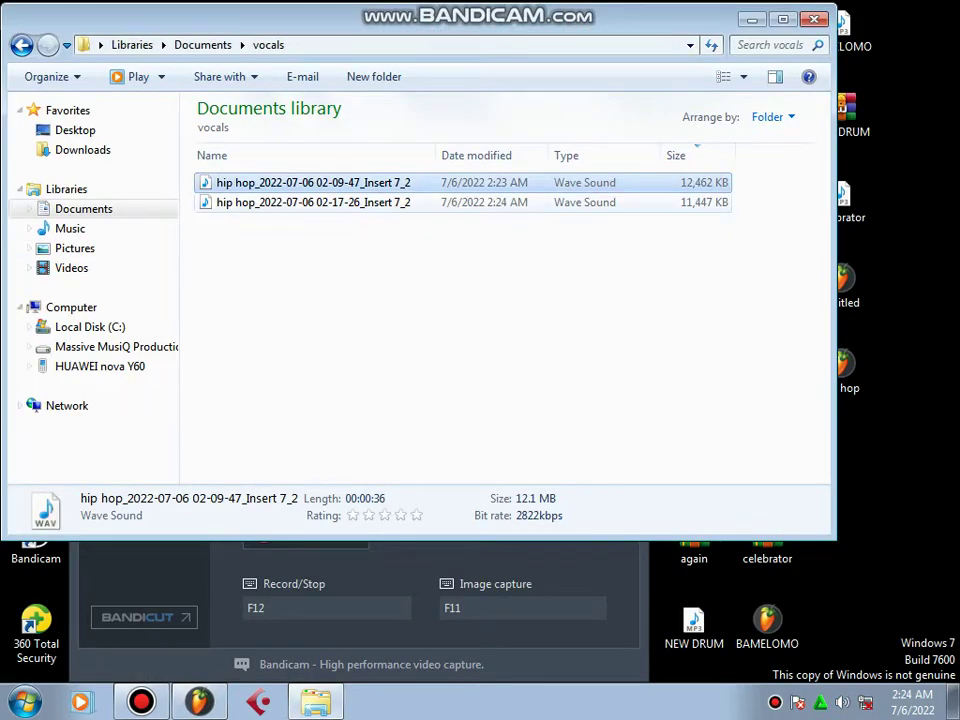
drag(287, 203, 516, 378)
drag(681, 109, 573, 109)
drag(560, 378, 646, 376)
drag(601, 109, 500, 109)
drag(705, 376, 611, 376)
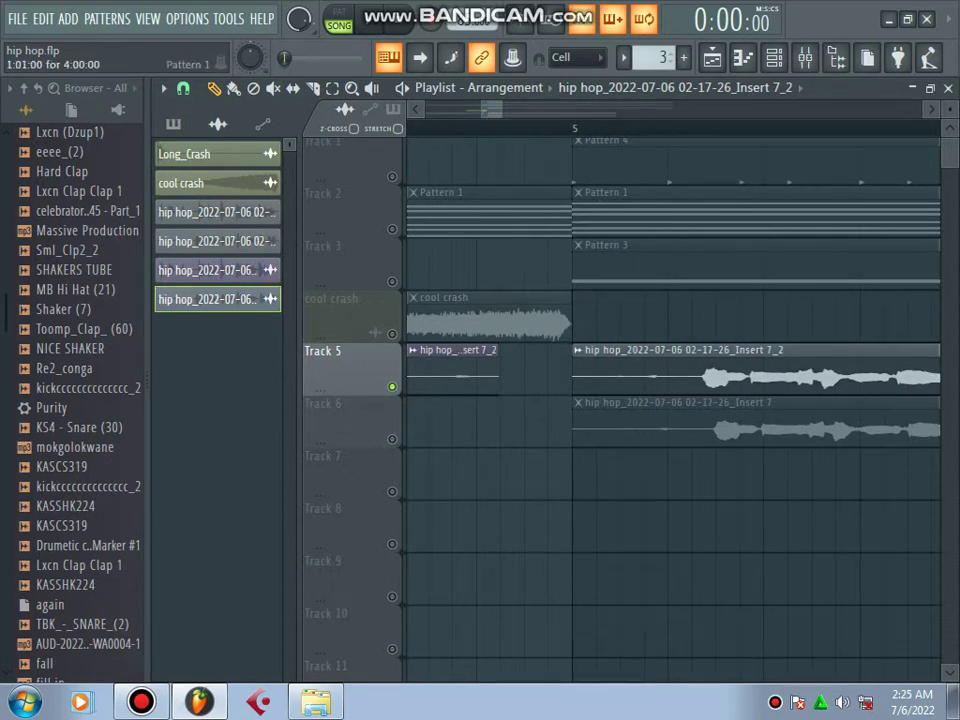
Unsolo Track 5, mute Track 6 with the original vocal, and play the arrangement to check the cleaned clip's timing.
key(space)
key(space)
right_click(392, 387)
key(space)
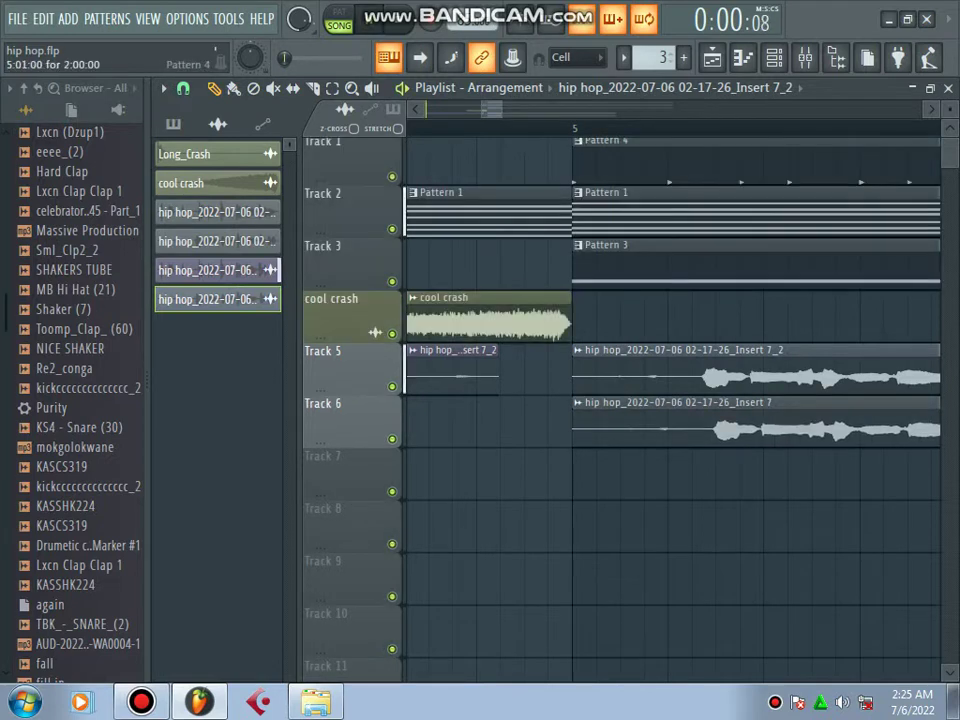
key(space)
click(392, 438)
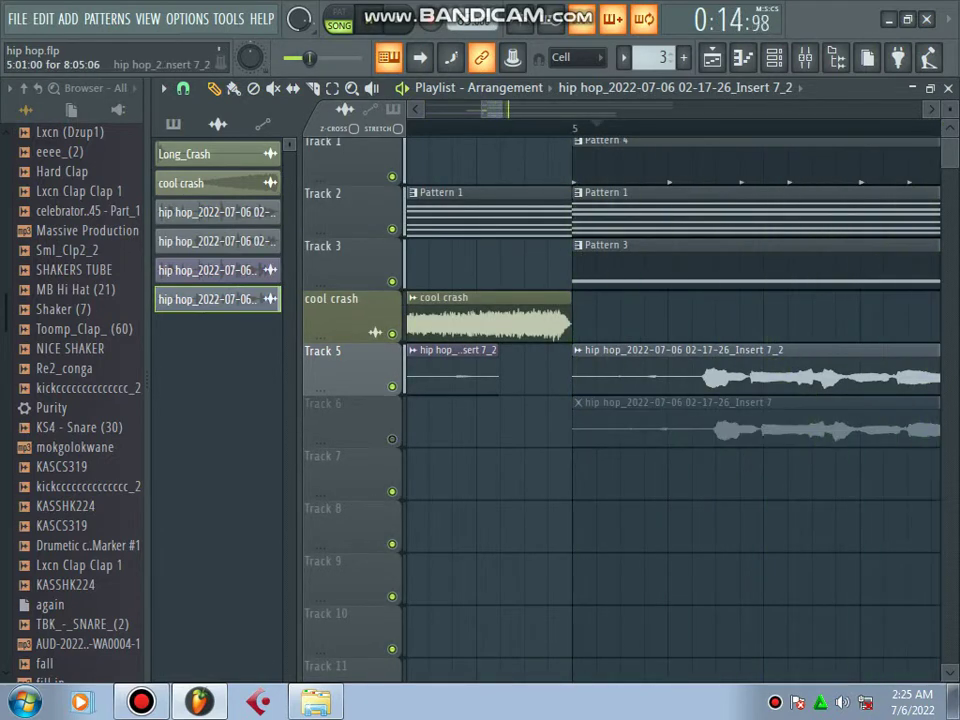
key(space)
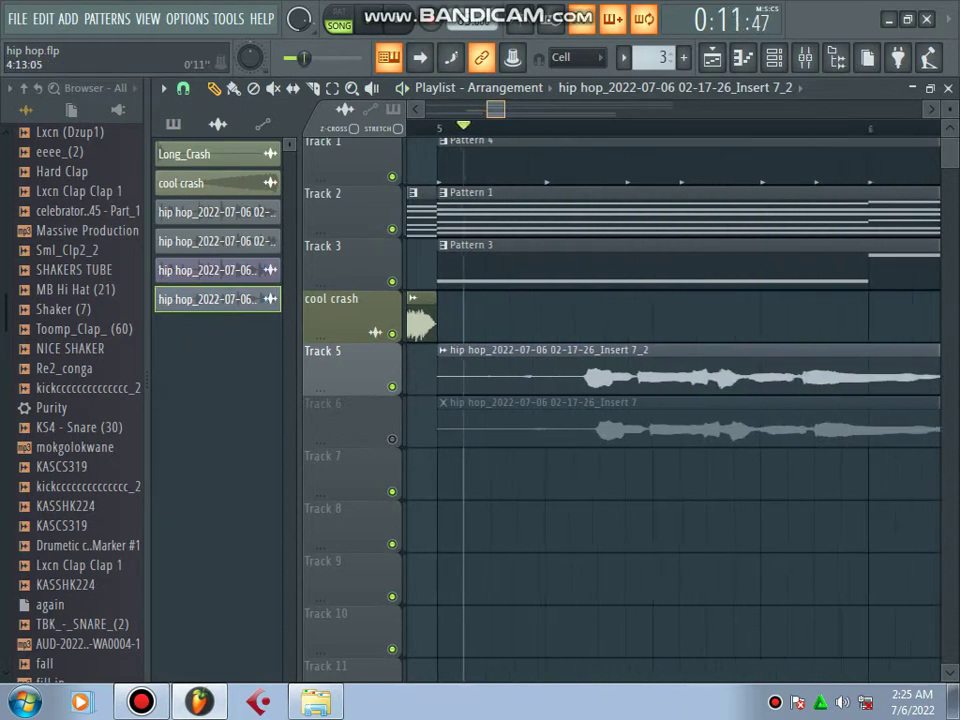
Set the playlist snap to 1/6 step and shift the cleaned second clip on Track 5 to line up with the original waveform on Track 6.
click(183, 89)
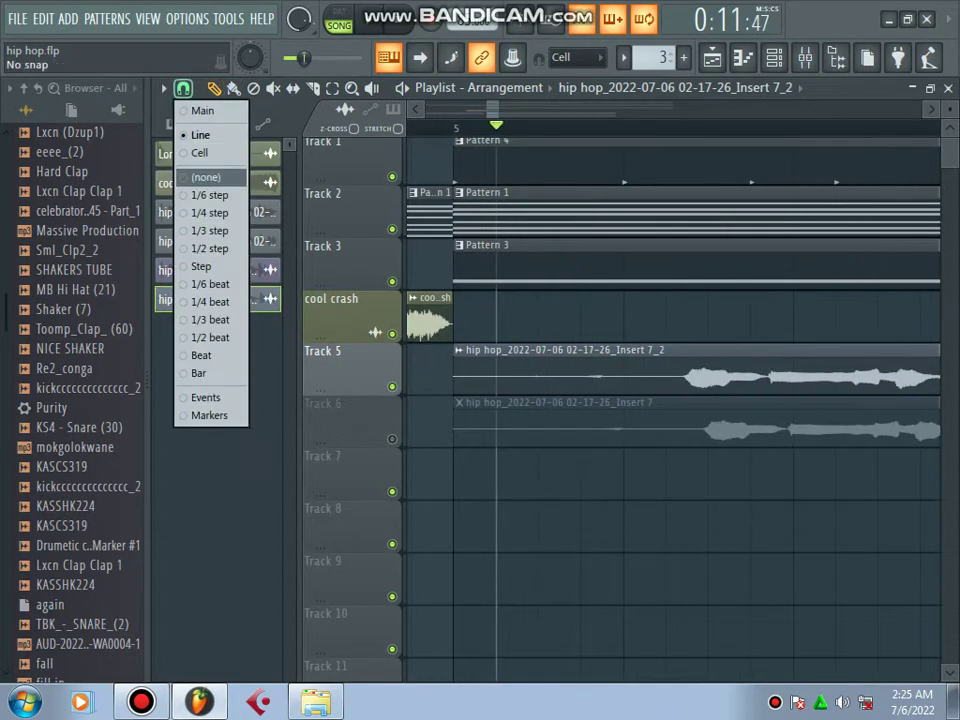
click(211, 195)
drag(600, 376, 621, 376)
key(space)
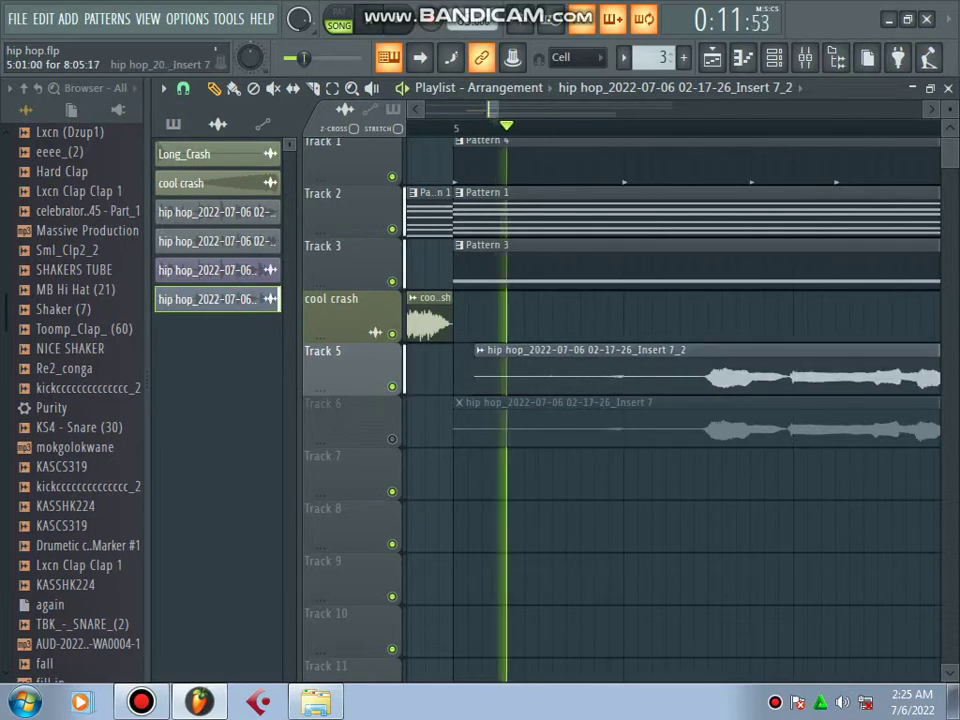
Unmute Track 6 to compare both vocals during playback, and delete the original second clip from Track 6.
click(392, 438)
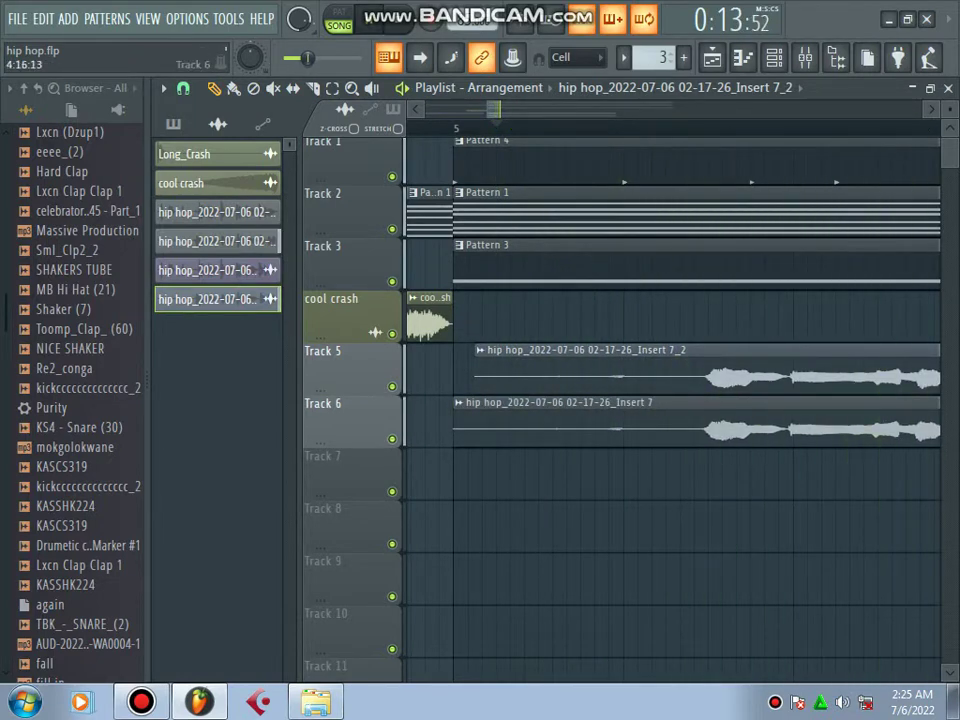
right_click(667, 425)
key(space)
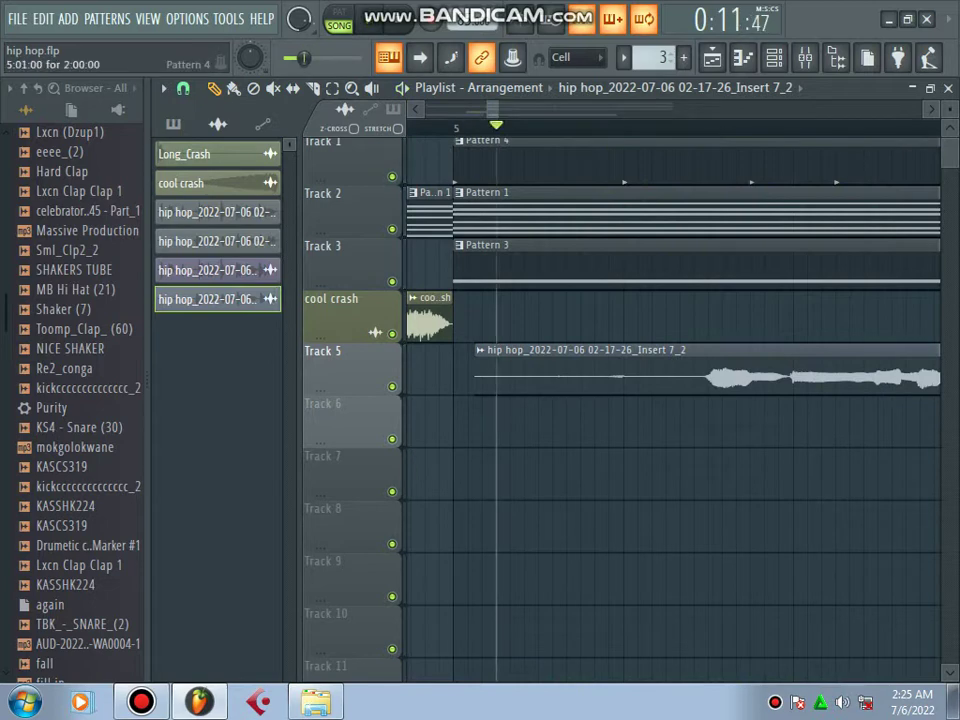
Open the channel settings of the cleaned second and first vocal clips on Track 5.
drag(497, 109, 565, 109)
double_click(664, 351)
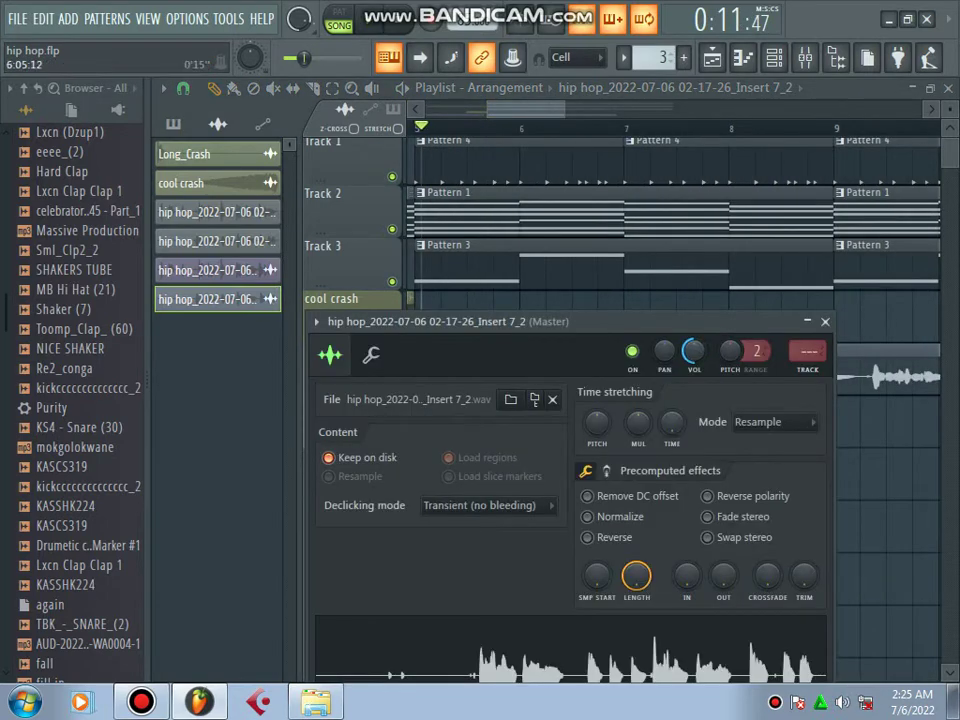
drag(541, 109, 576, 109)
double_click(560, 350)
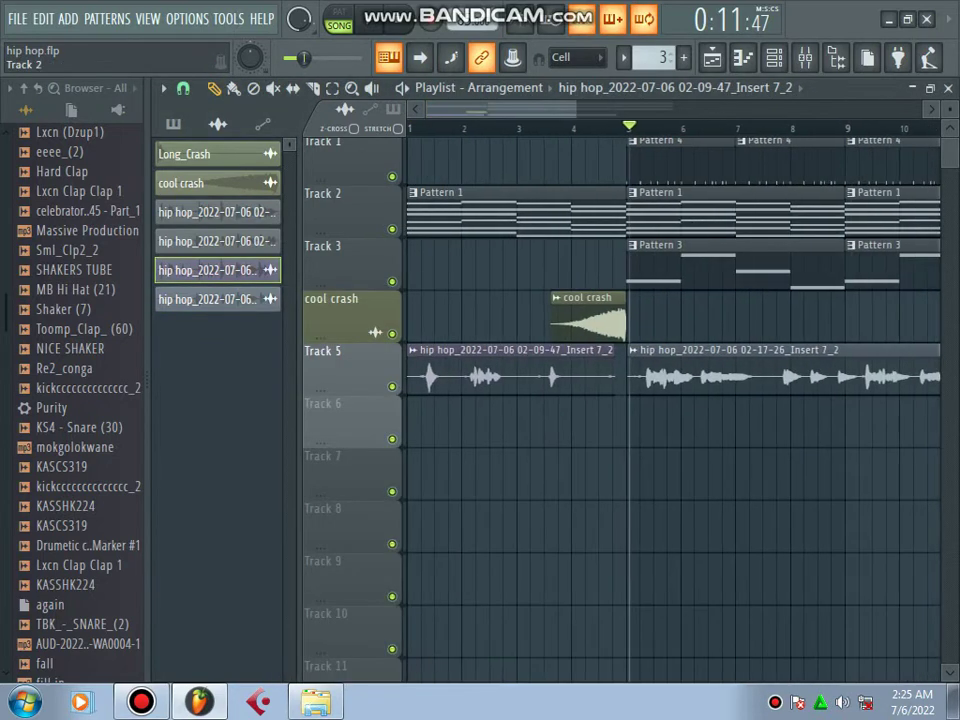
Play the arrangement from the start through bar 5 to check both cleaned vocal clips on Track 5.
click(141, 702)
click(141, 702)
click(398, 19)
key(space)
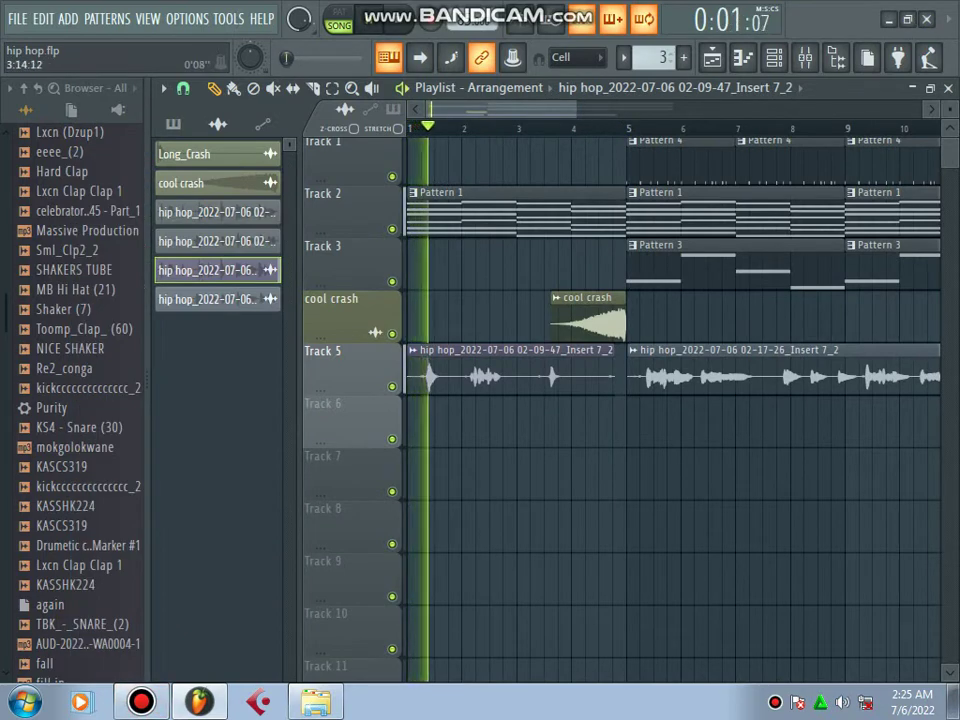
drag(576, 109, 593, 109)
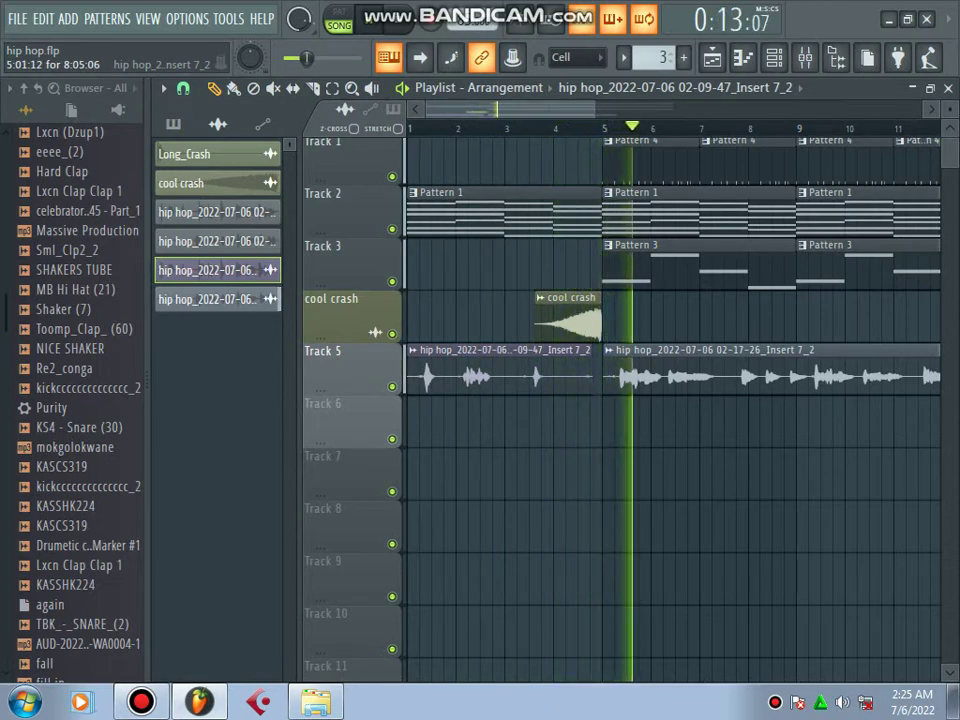
key(space)
Check the first cleaned vocal's mixer routing and assign the second cleaned vocal clip to mixer track 5.
double_click(495, 351)
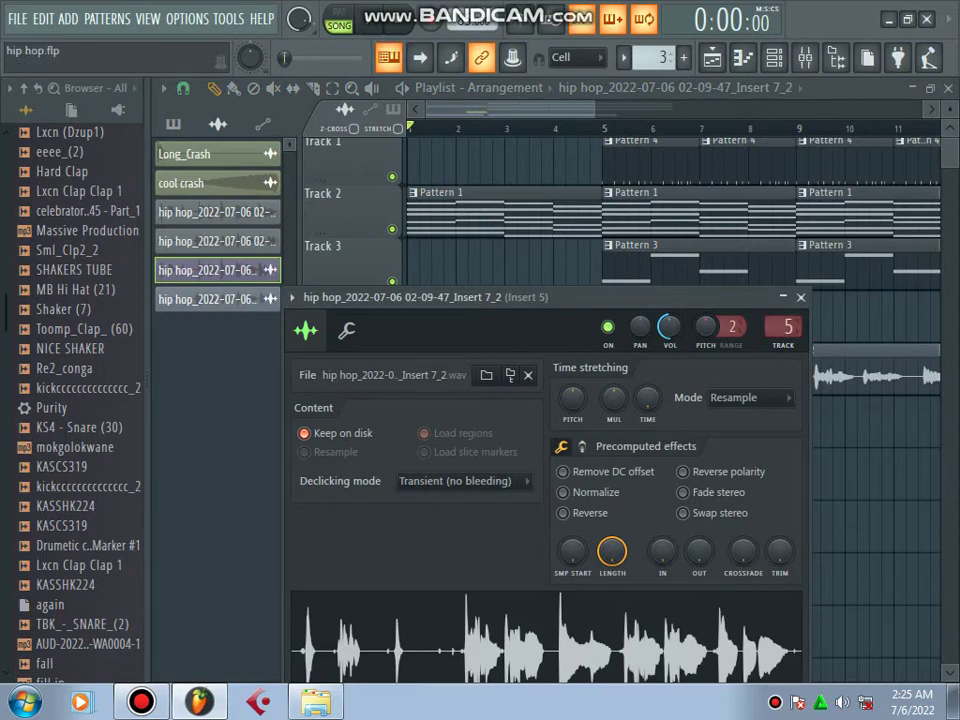
click(801, 297)
double_click(757, 351)
drag(806, 351, 806, 339)
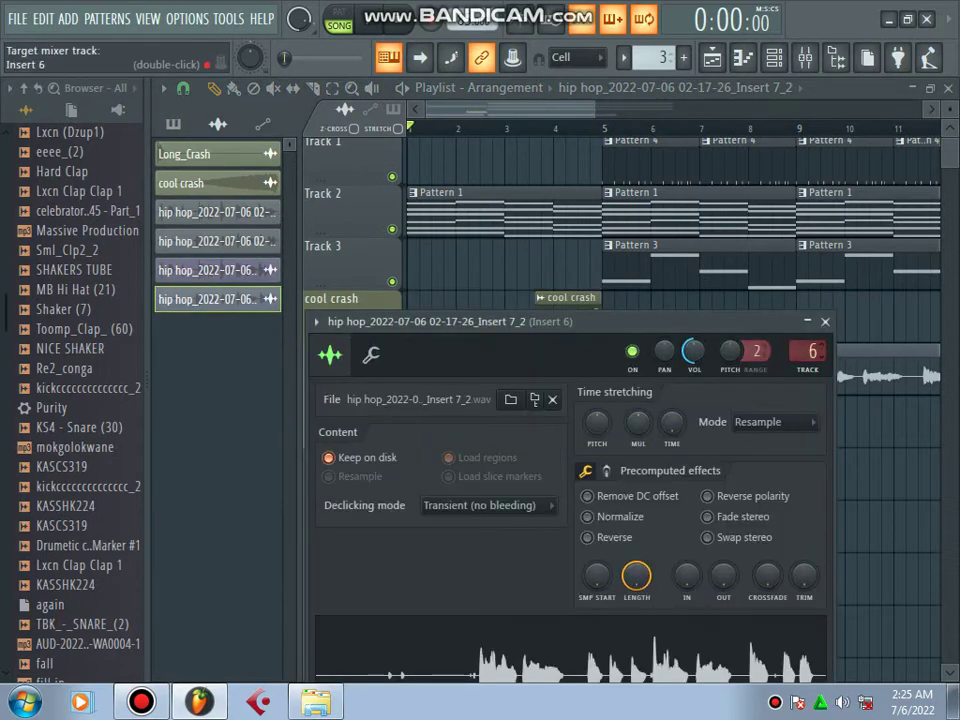
double_click(807, 350)
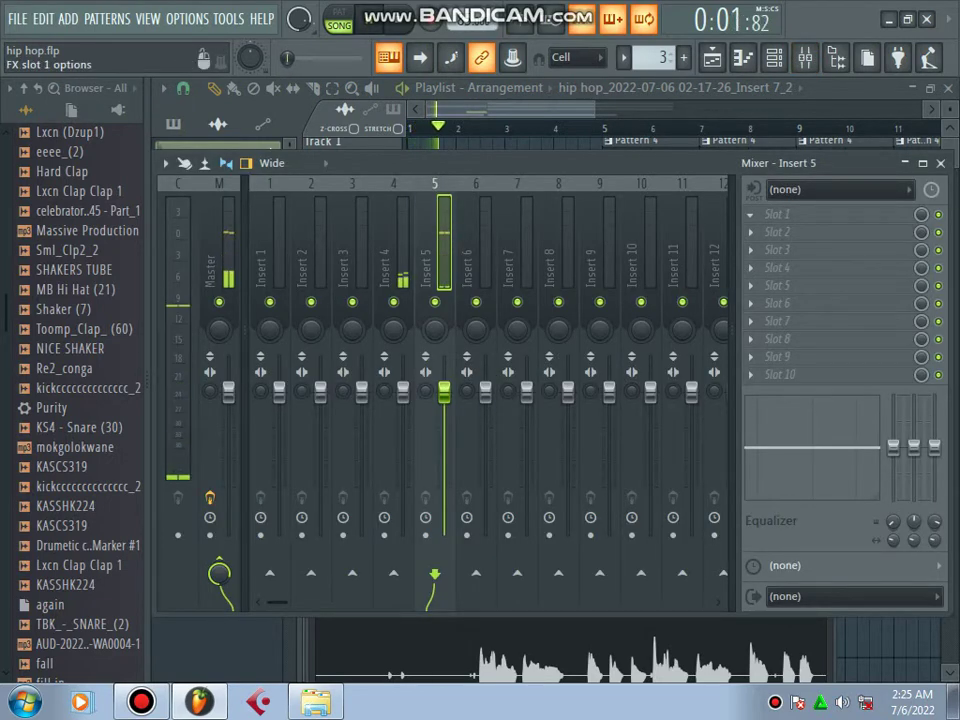
Load Auto-Tune_Evo_VST (2) in the first effect slot of Insert 5, with Retune Speed 0 and Humanize 100.
click(775, 214)
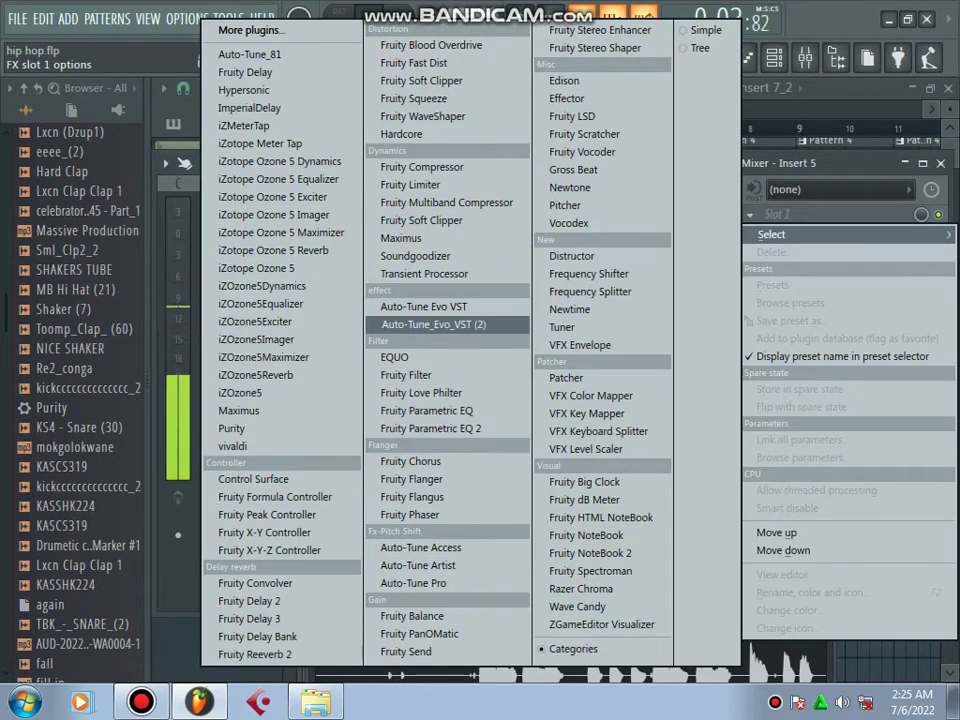
click(437, 324)
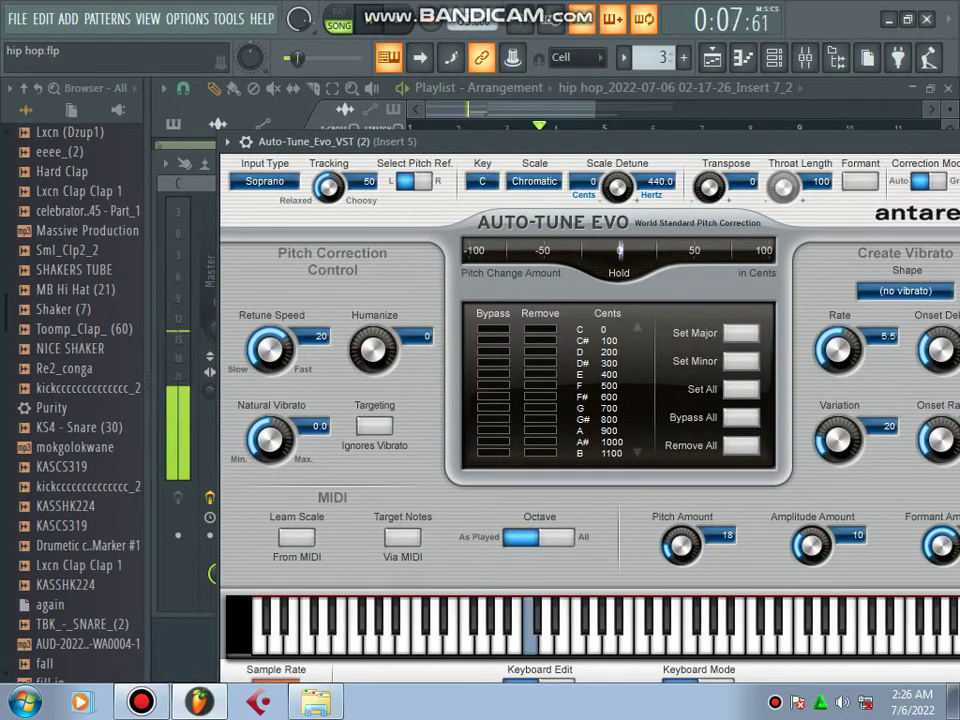
key(space)
drag(270, 350, 270, 300)
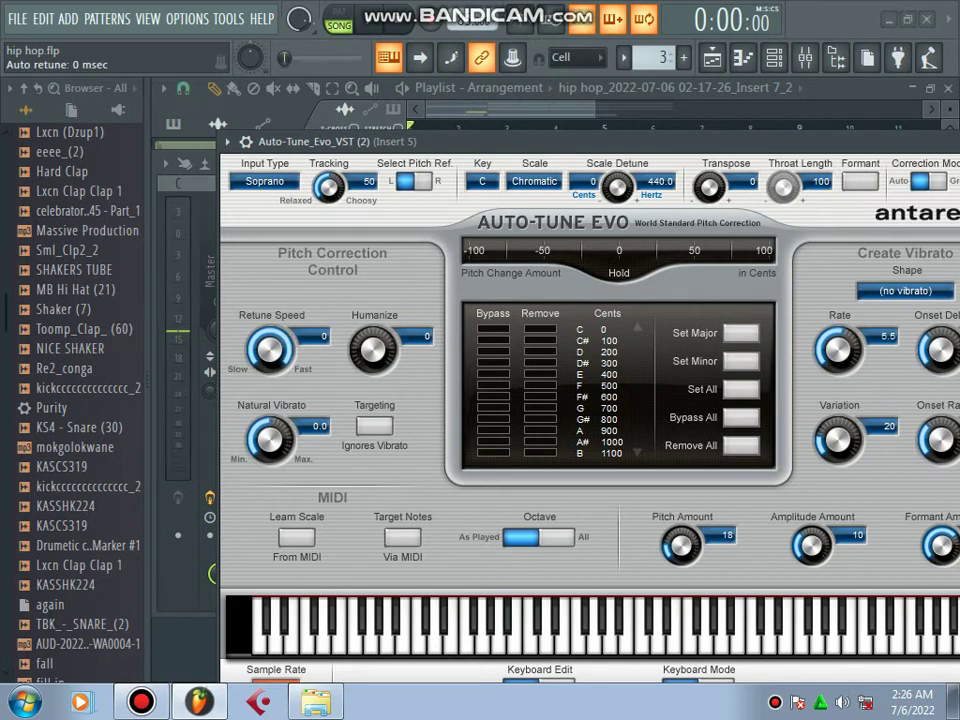
drag(373, 350, 373, 260)
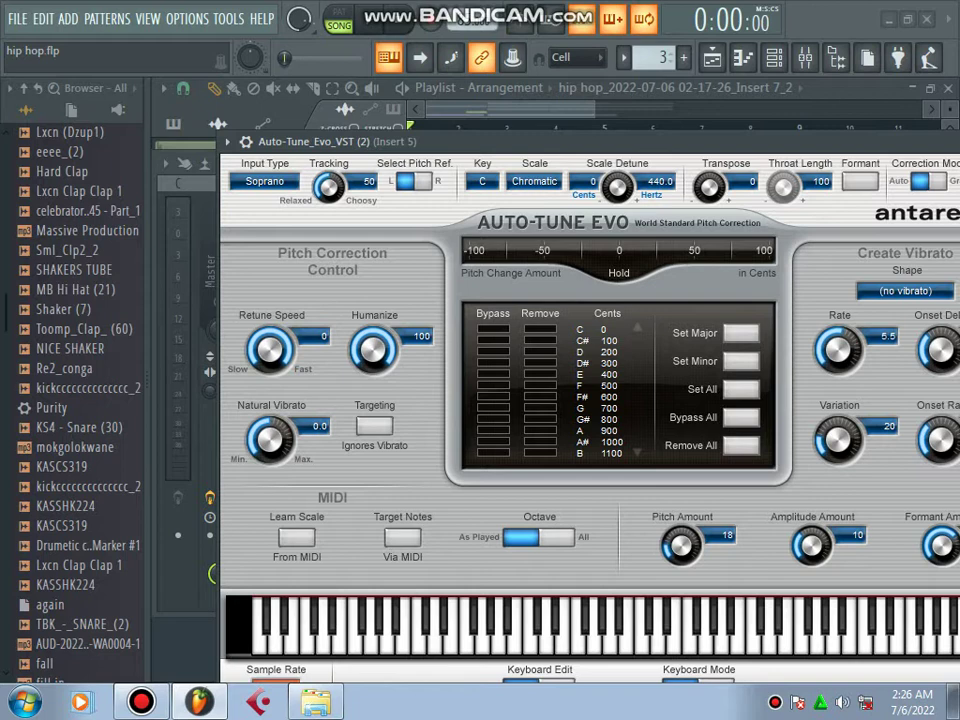
Play the song from the start to hear Auto-Tune's effect on the first vocal clip.
click(472, 90)
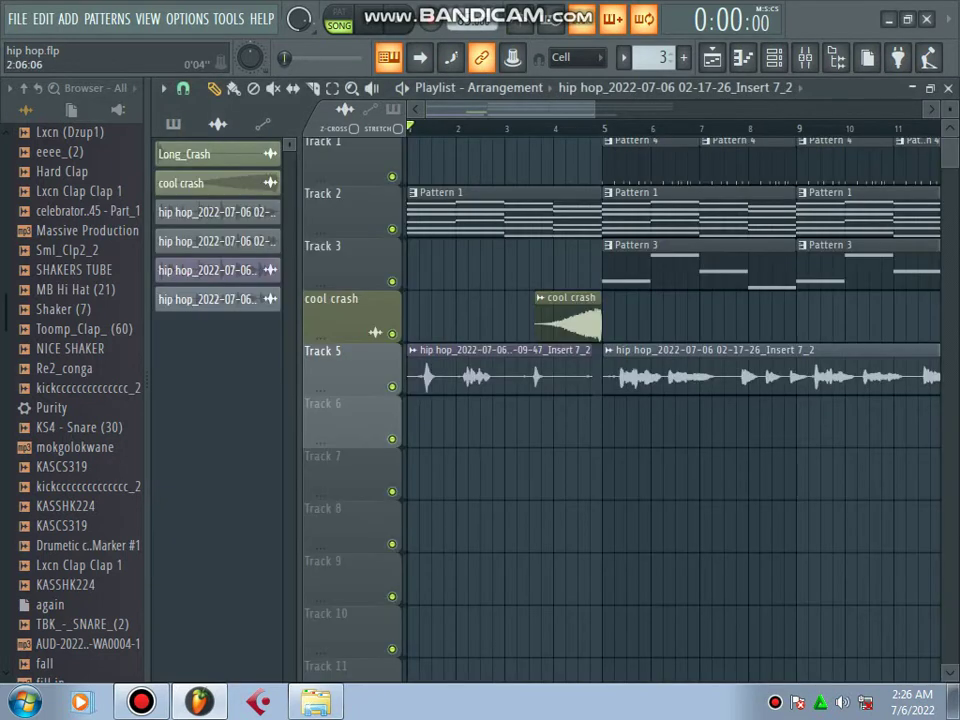
key(space)
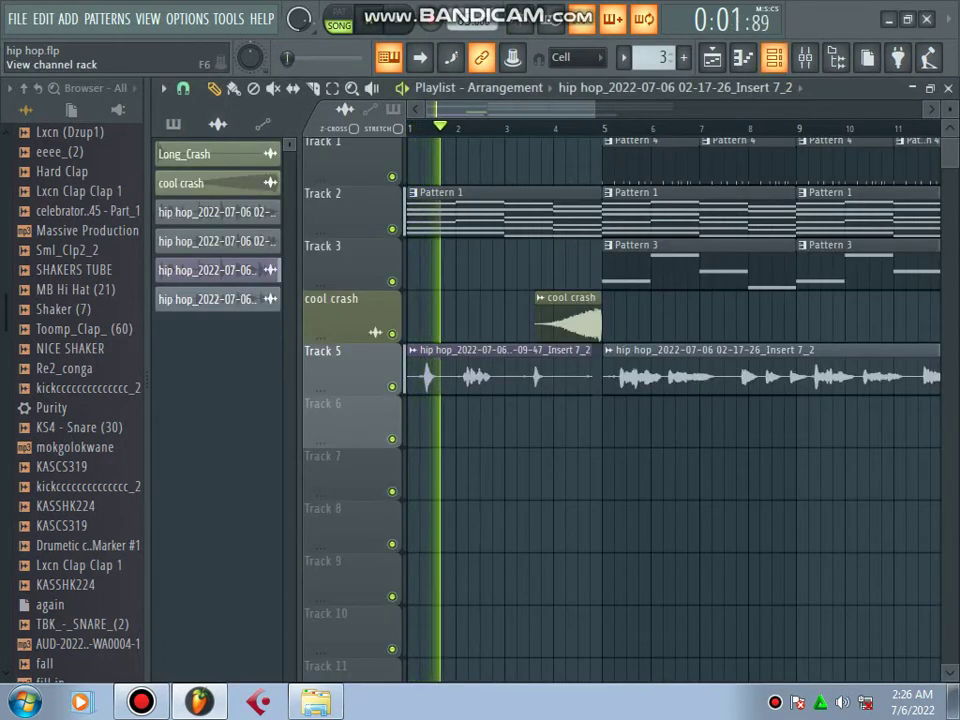
key(F9)
key(space)
key(space)
click(811, 214)
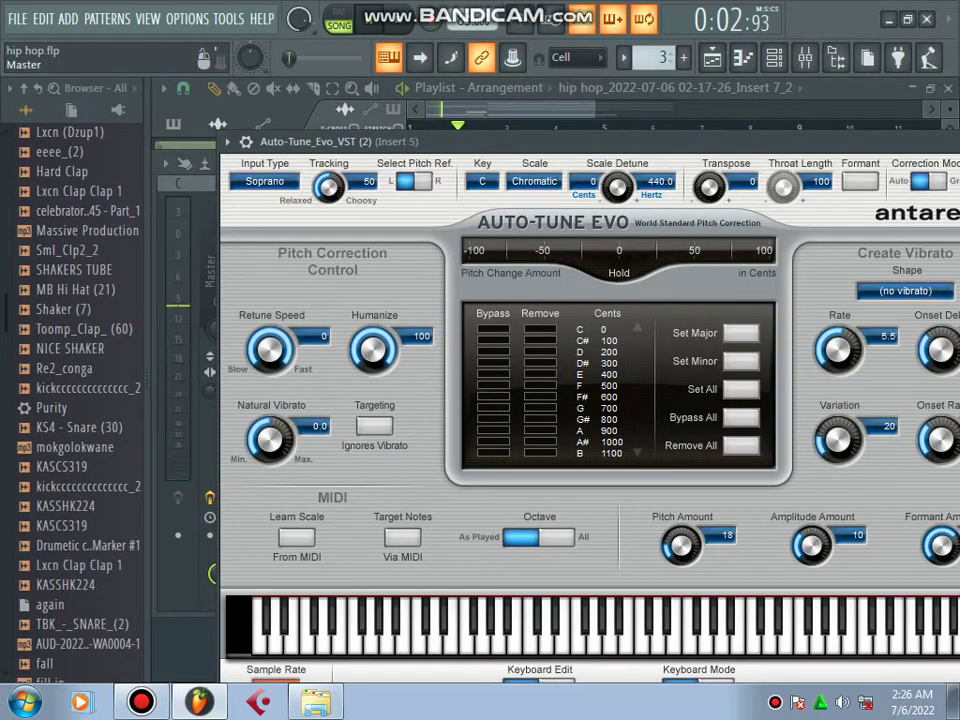
key(space)
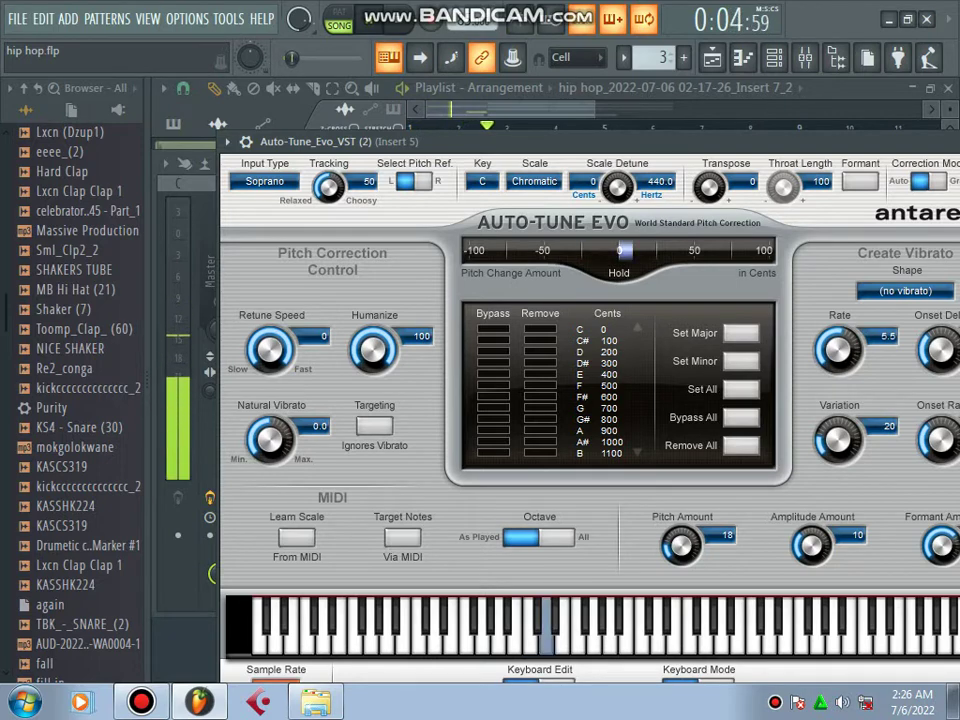
drag(560, 142, 540, 185)
click(527, 142)
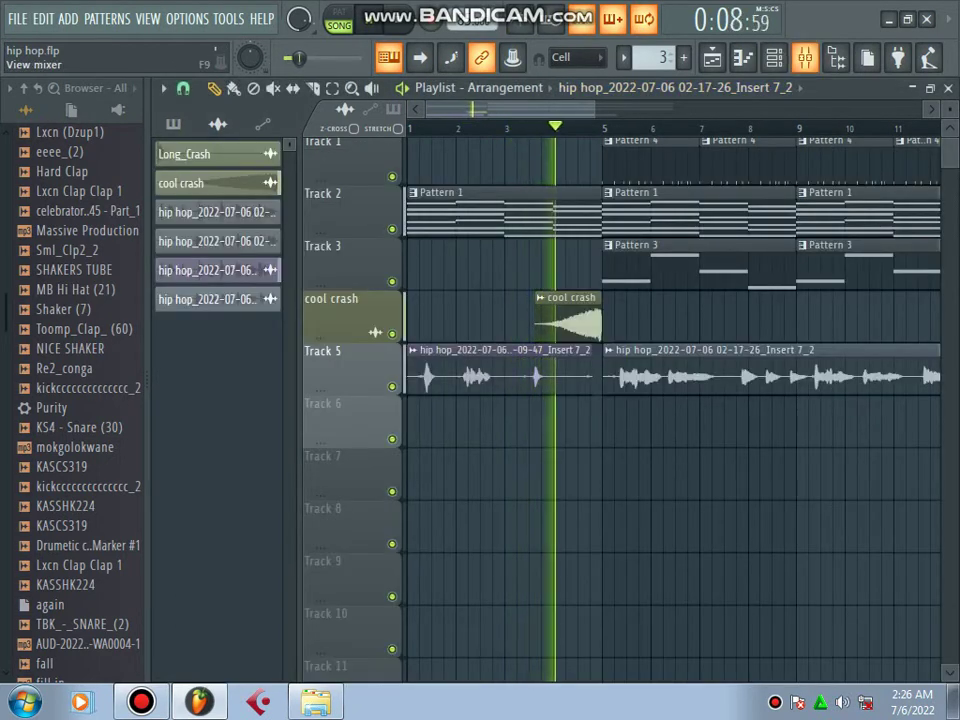
Listen to the start of the second vocal clip while watching Auto-Tune's pitch correction, and stop playback.
drag(595, 109, 643, 109)
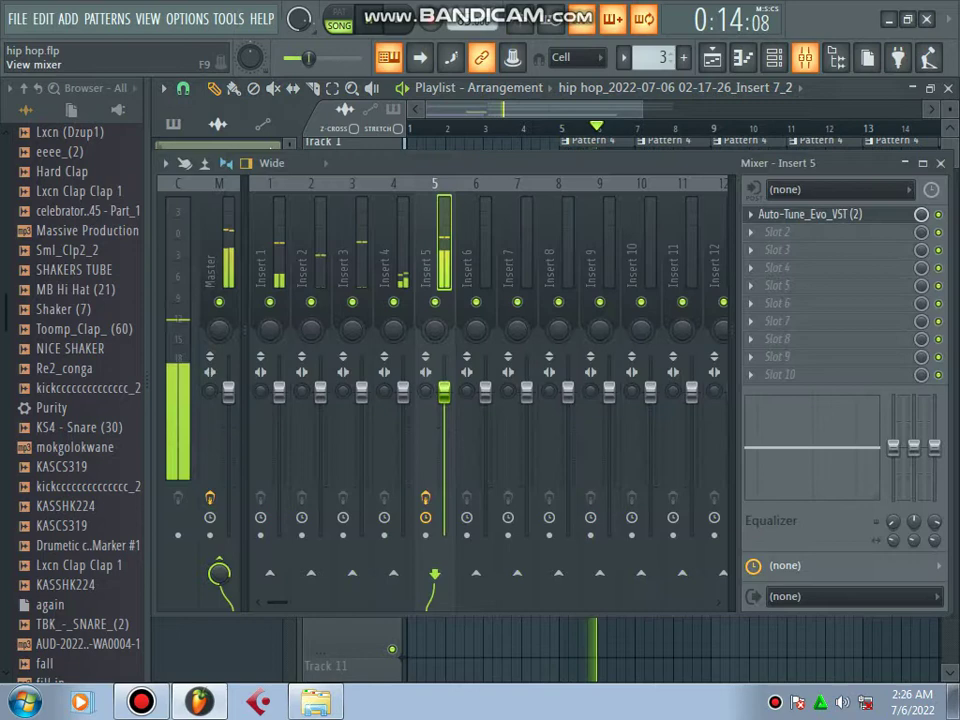
click(805, 57)
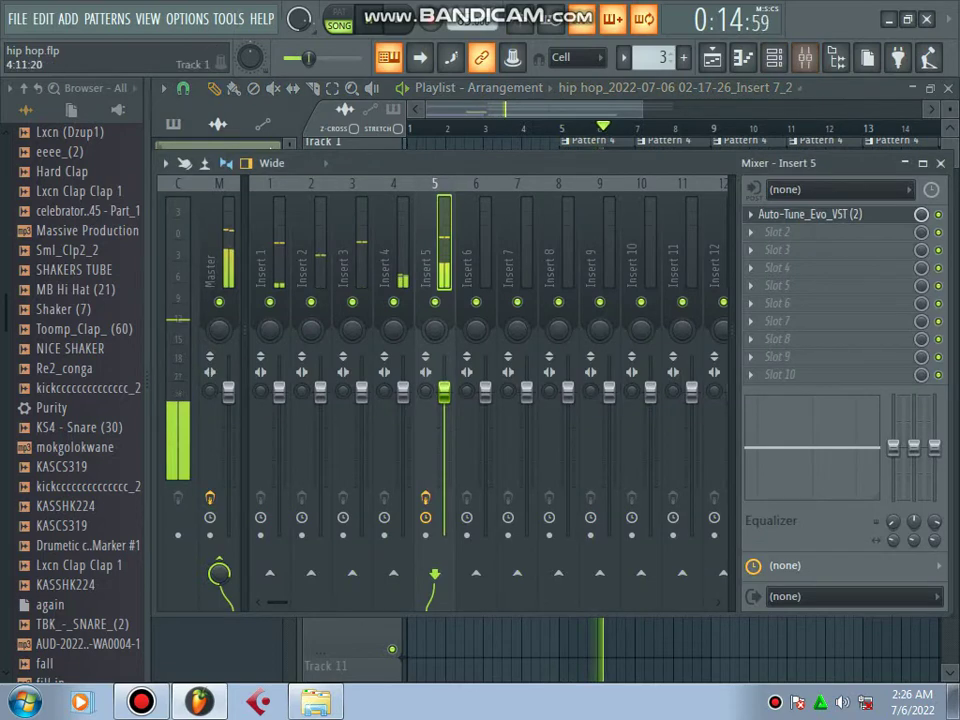
click(810, 214)
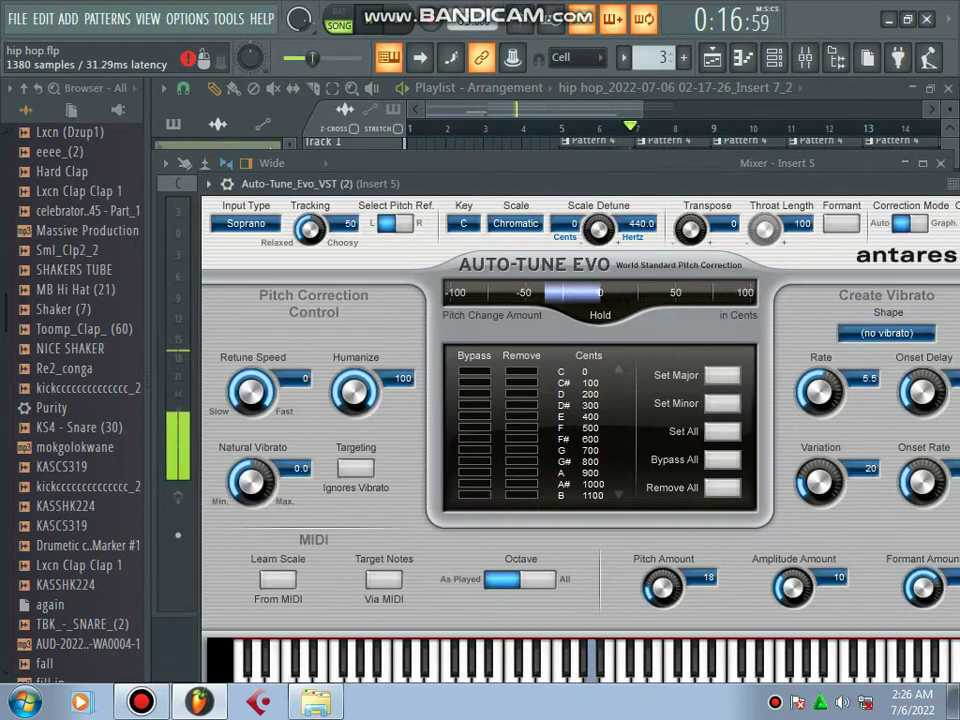
key(space)
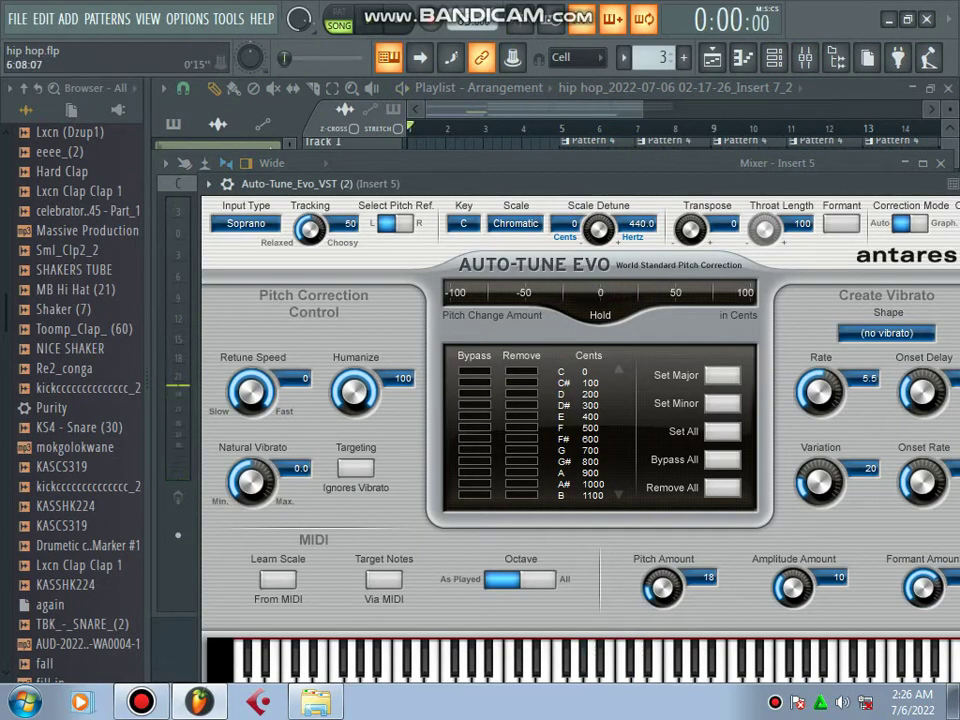
Place the playhead shortly before bar 5 and set Auto-Tune's Tracking to 60 and Scale to Major.
click(546, 128)
click(805, 57)
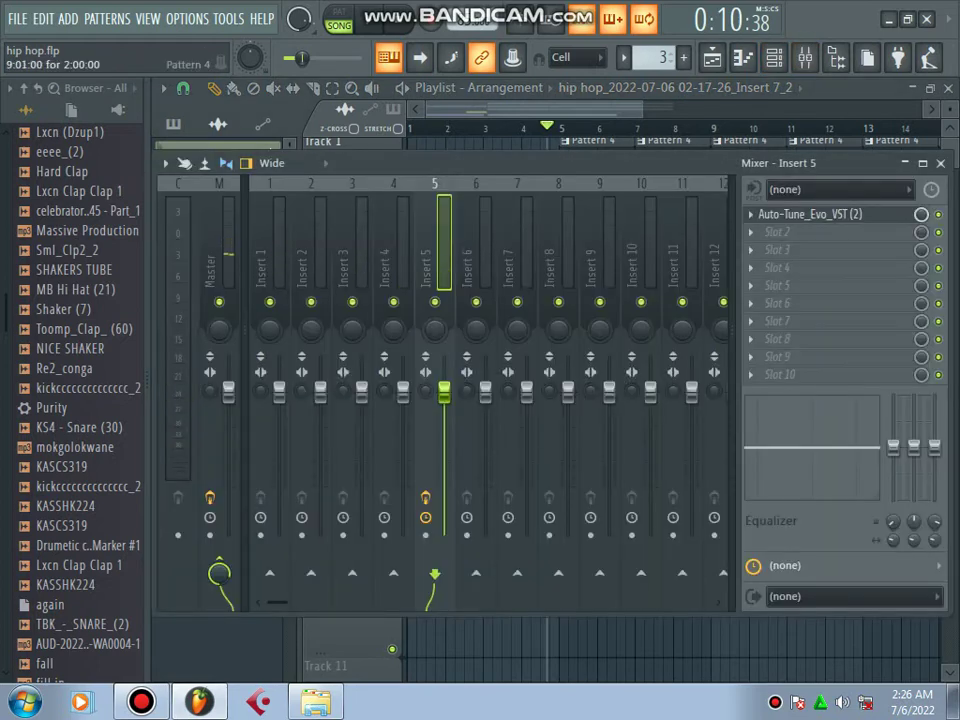
click(751, 232)
click(810, 214)
click(810, 214)
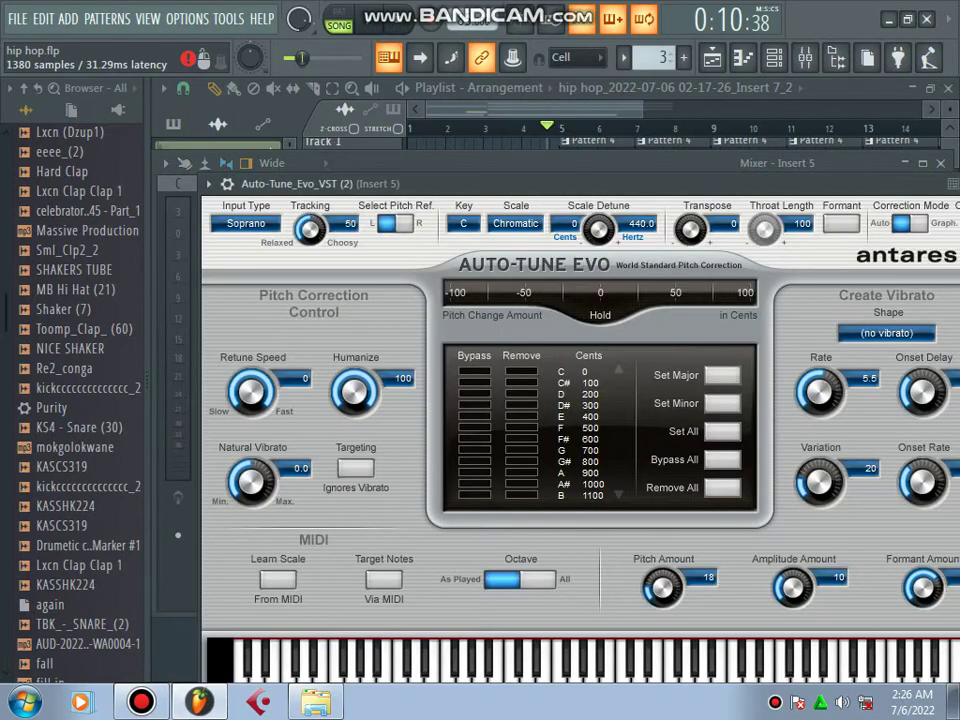
drag(310, 230, 310, 228)
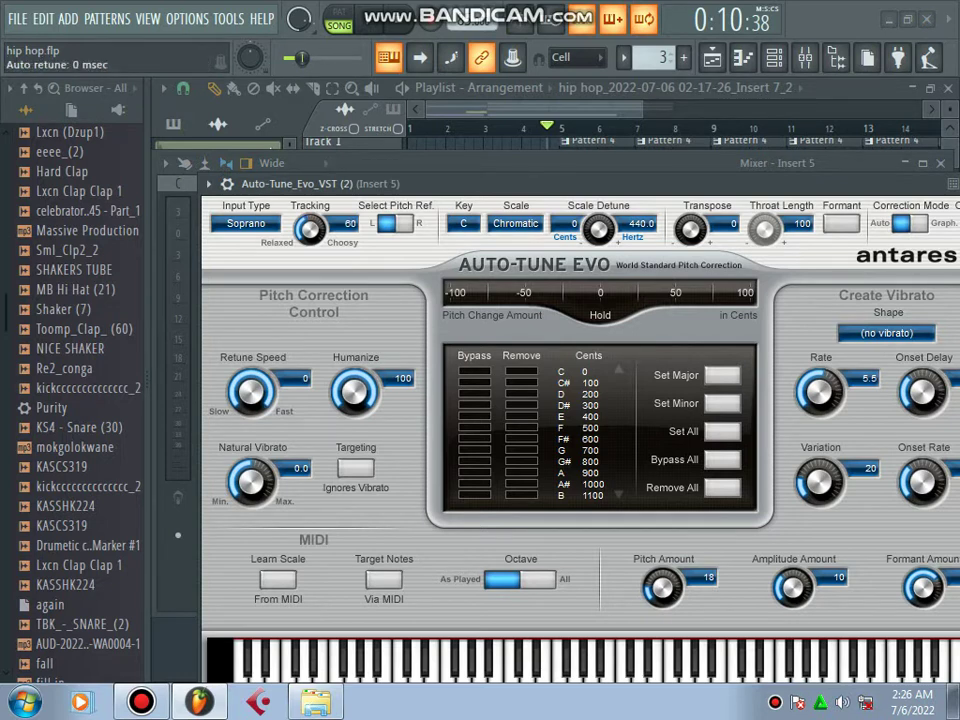
click(516, 224)
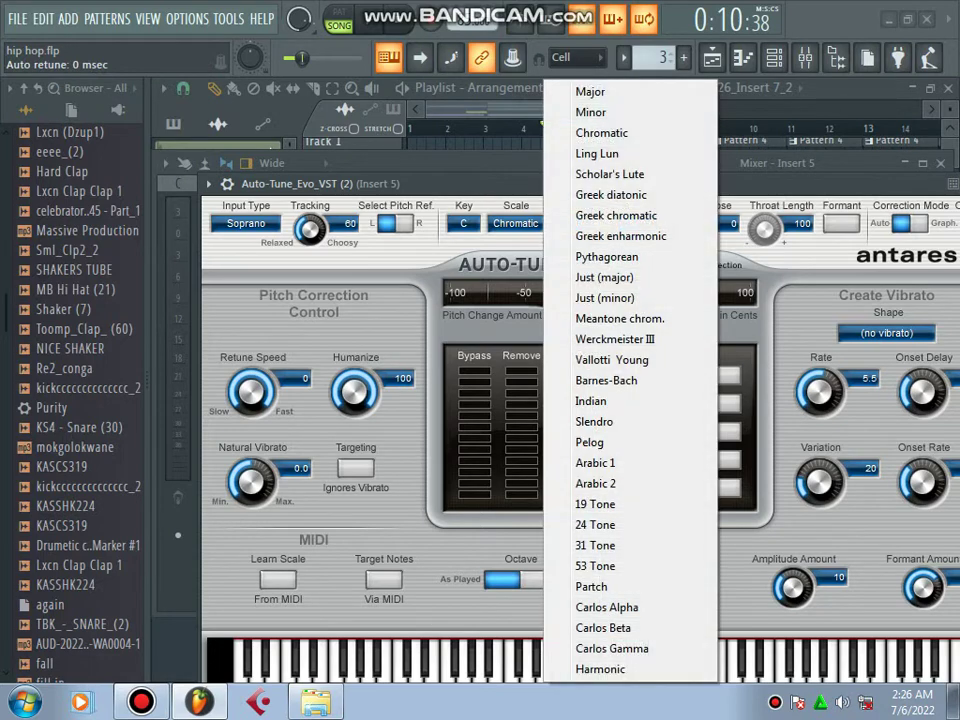
click(590, 92)
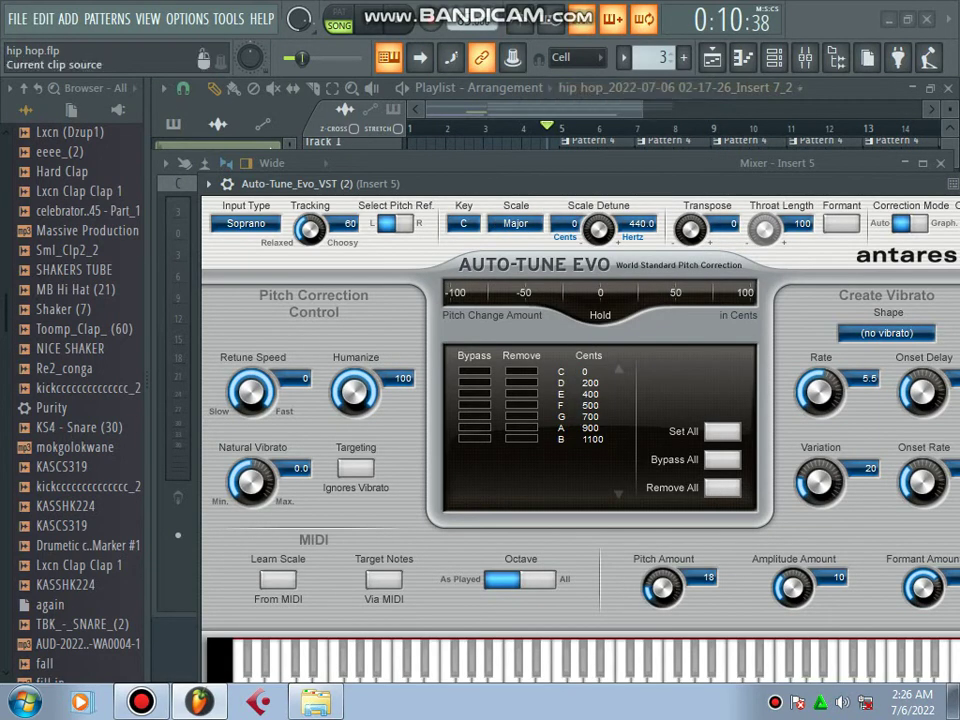
Play the second vocal clip from shortly before bar 5 to audition the Major scale correction.
click(846, 89)
key(space)
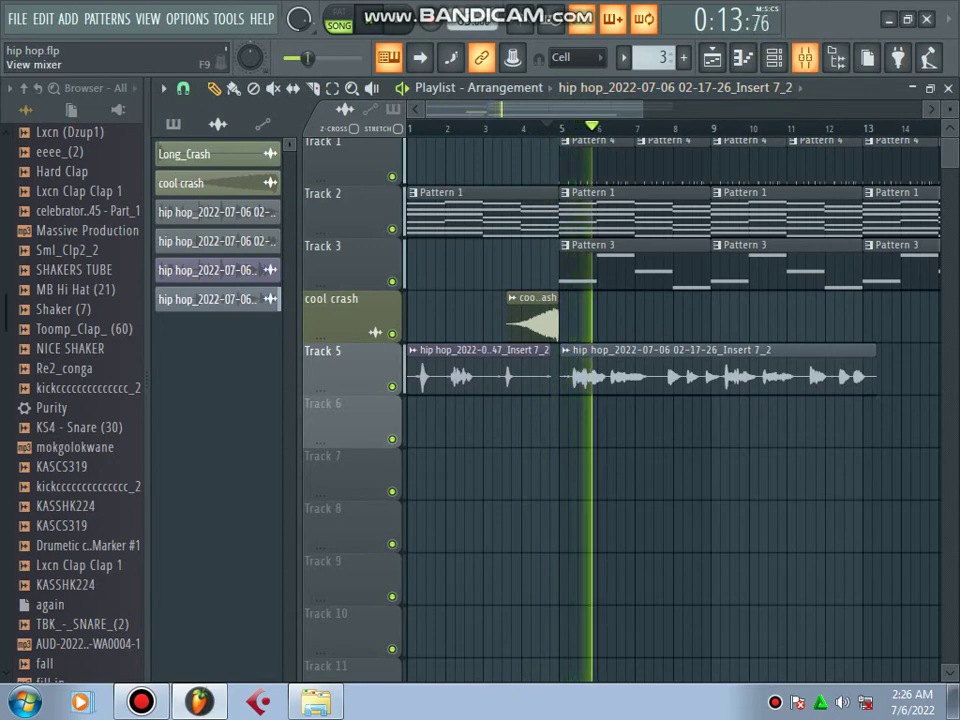
click(805, 57)
key(space)
click(811, 214)
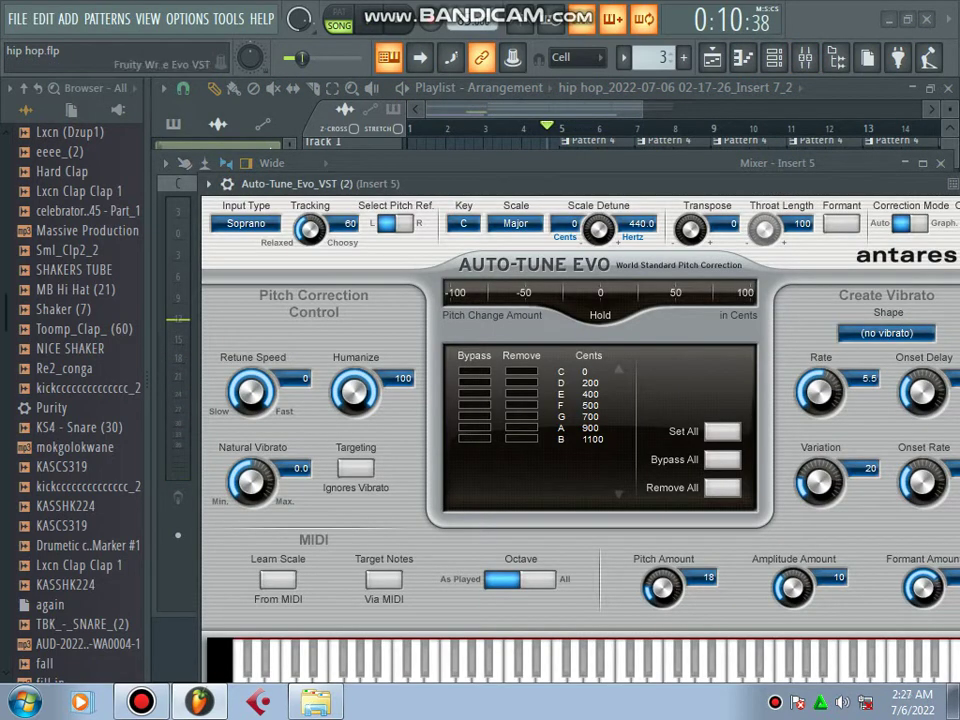
click(846, 89)
key(space)
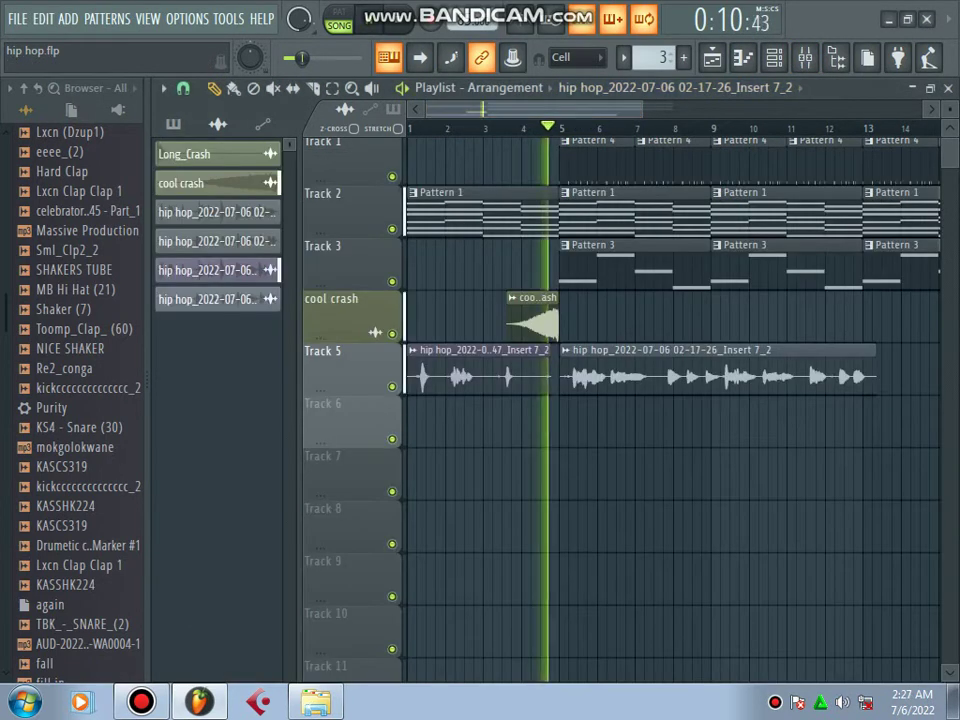
Try Auto-Tune's Key at Db during playback, settle on D, and set the Retune Speed to 17.
click(805, 57)
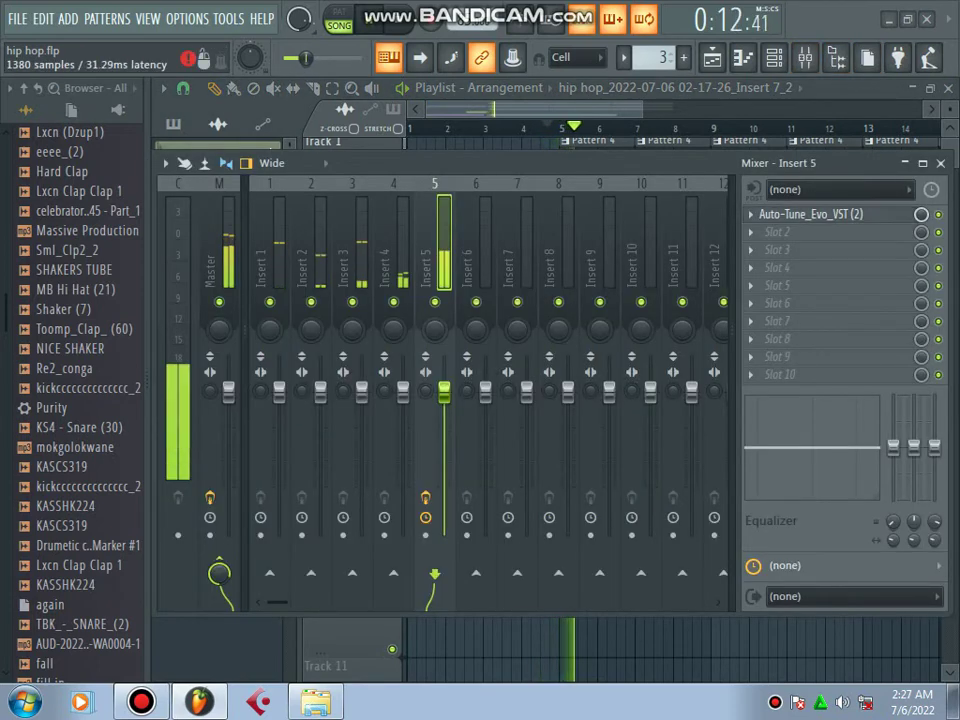
click(811, 214)
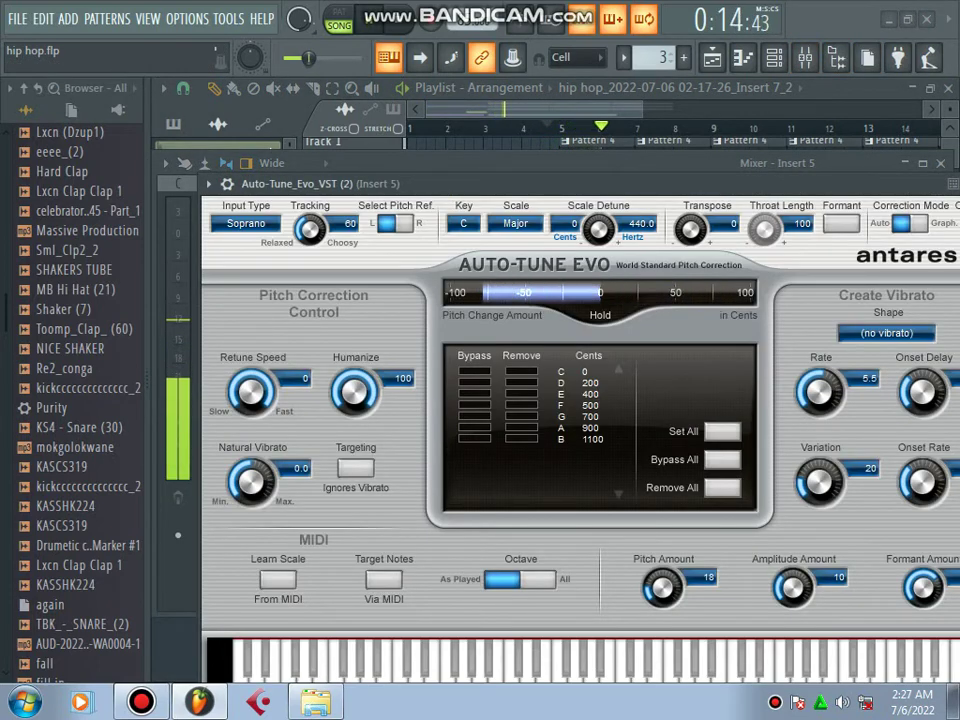
click(463, 223)
click(482, 265)
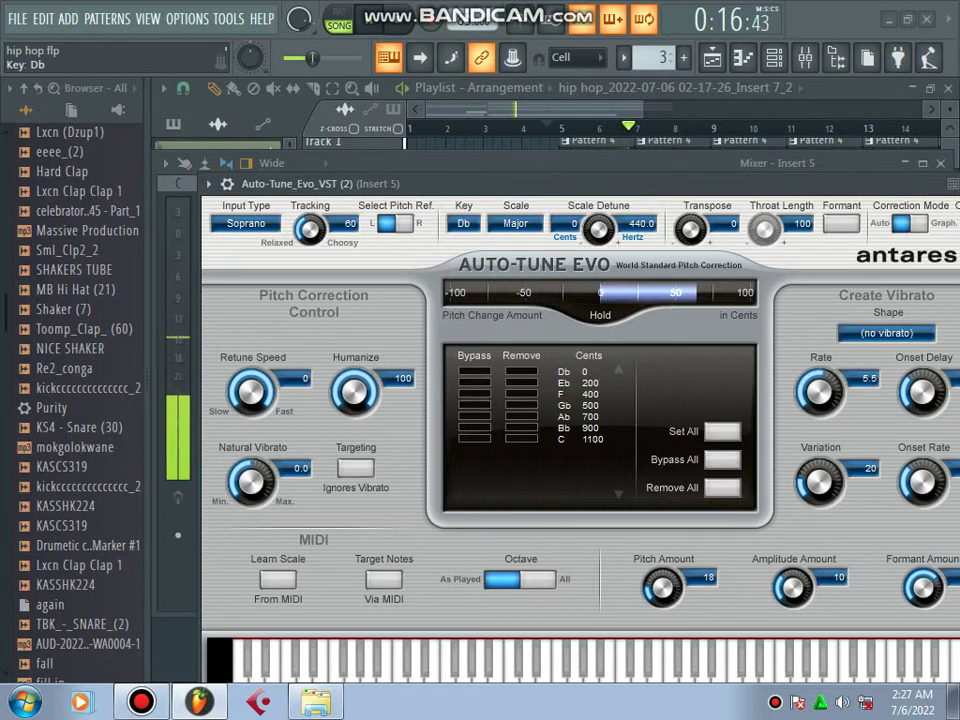
click(463, 223)
click(482, 287)
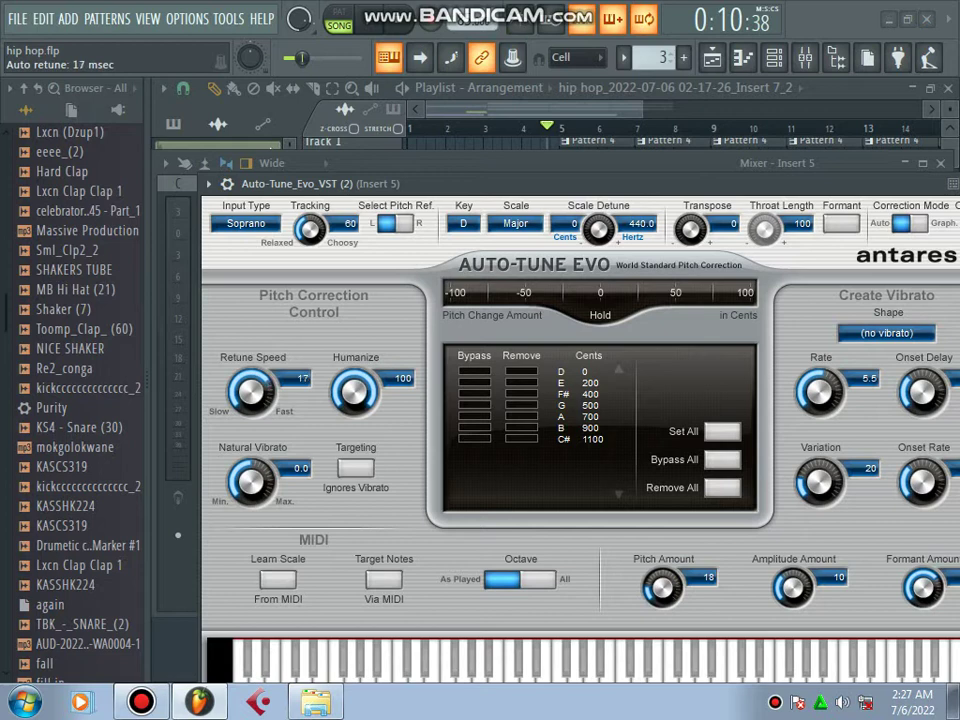
Play the second vocal clip through to near bar 13 to check the retuned sound.
key(space)
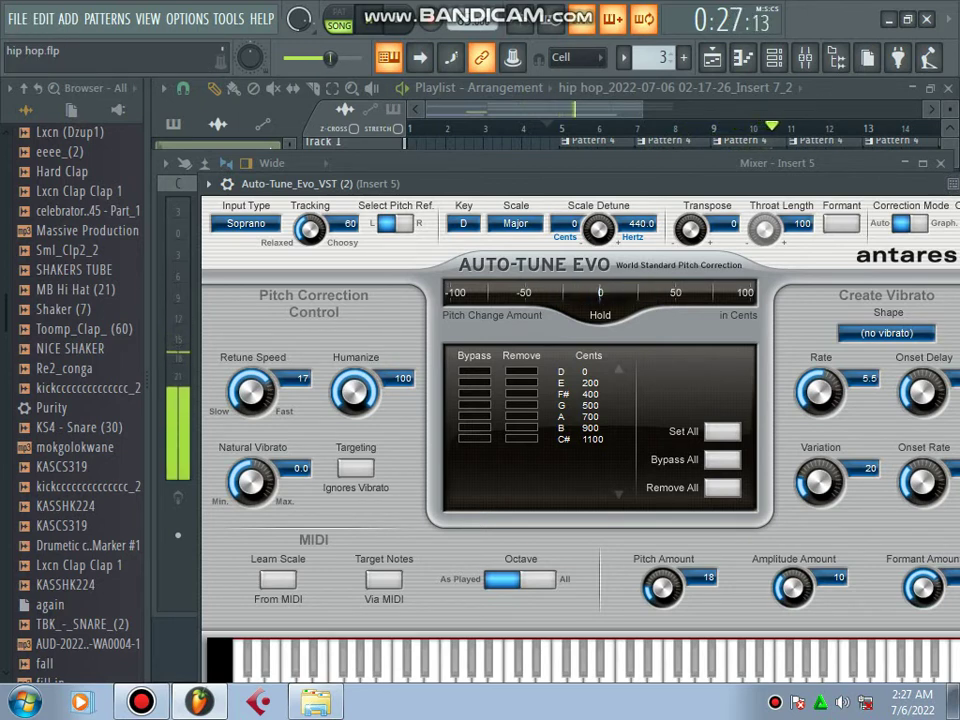
key(F5)
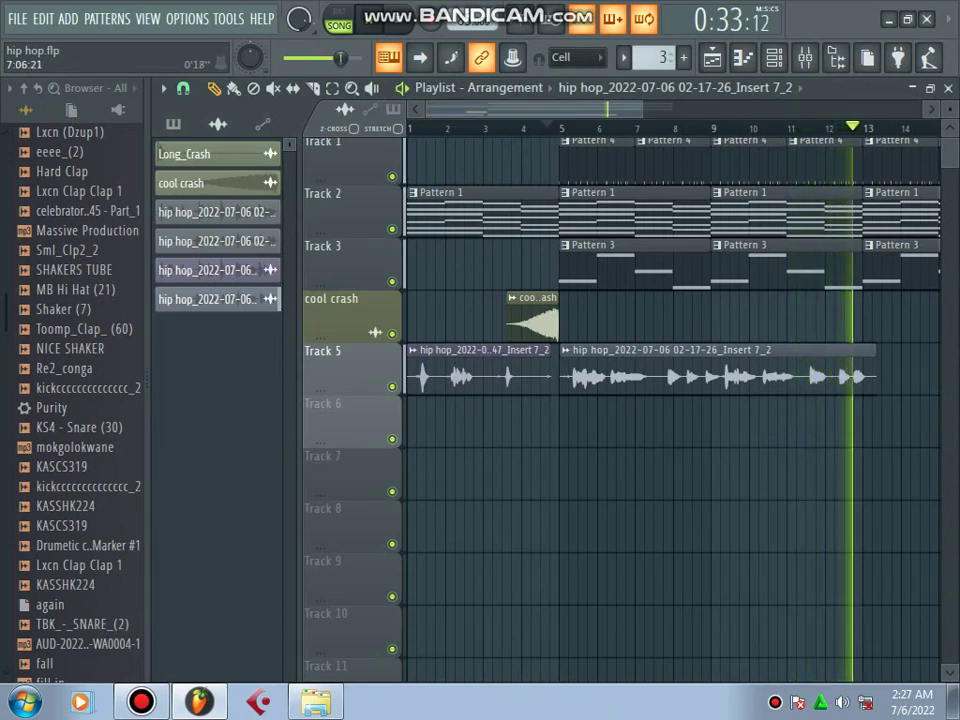
key(space)
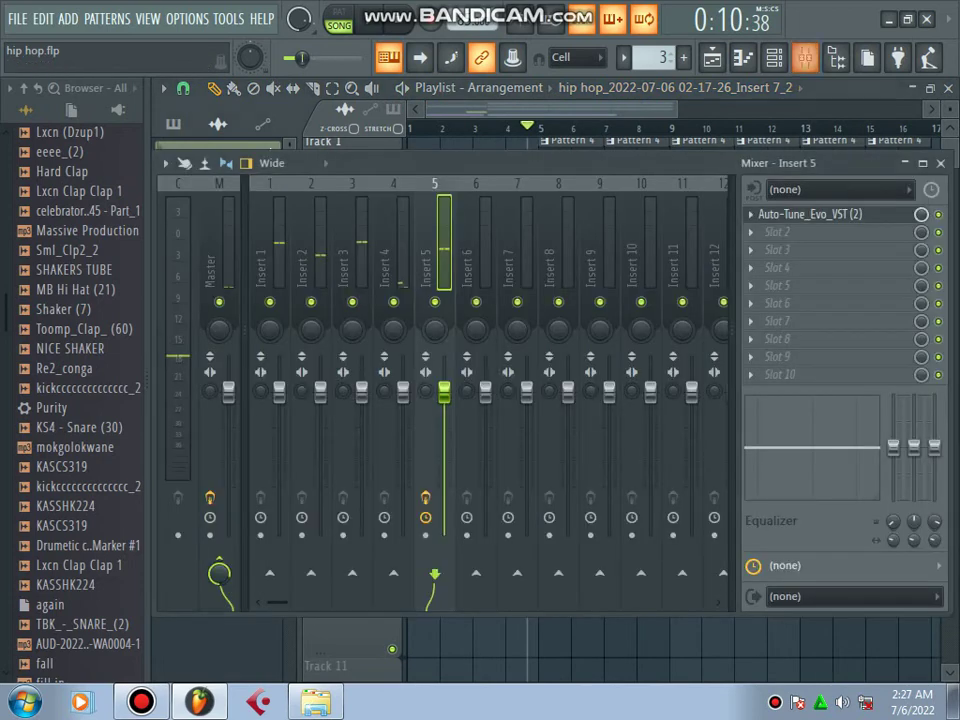
Add Fruity Parametric EQ 2 to the second effect slot of Insert 5 and reposition its window.
key(F9)
click(775, 232)
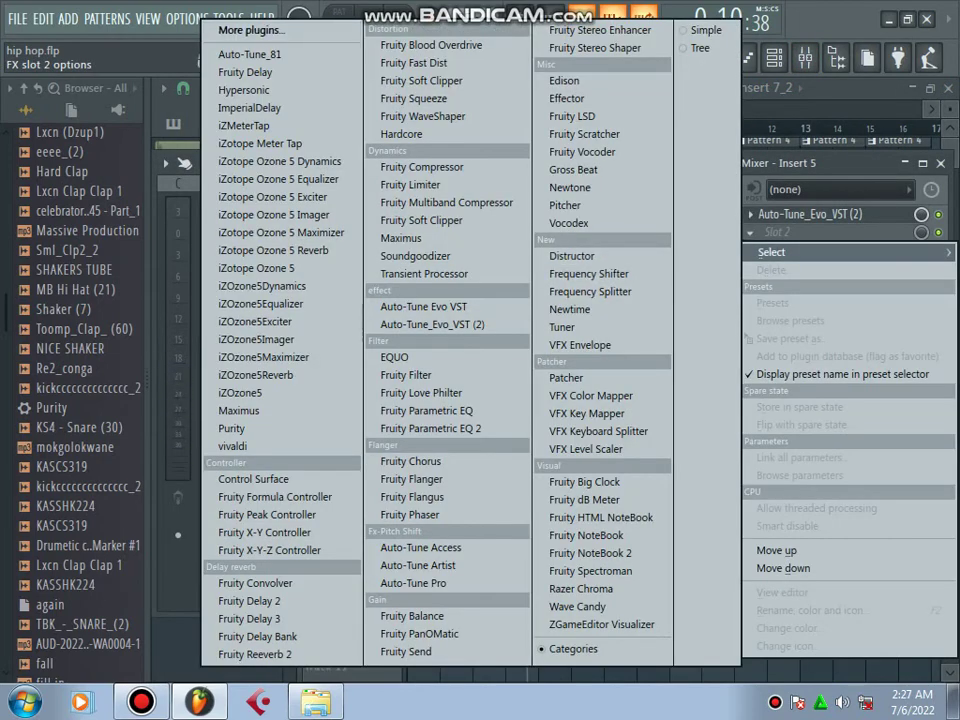
click(440, 428)
drag(420, 300, 420, 205)
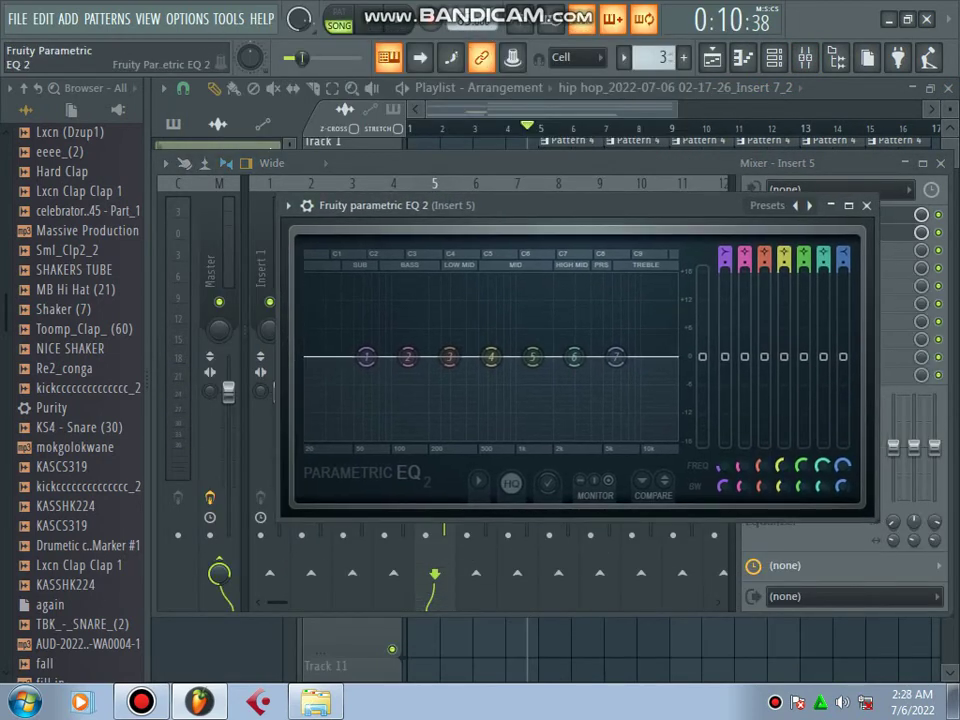
click(287, 206)
mouse_move(330, 278)
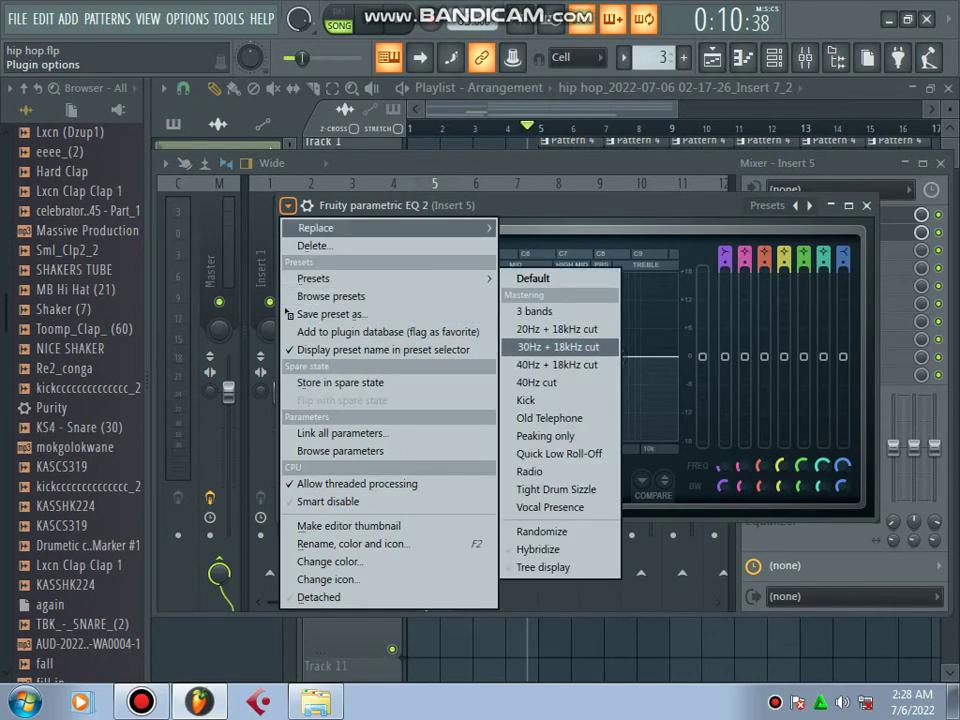
mouse_move(300, 228)
key(Escape)
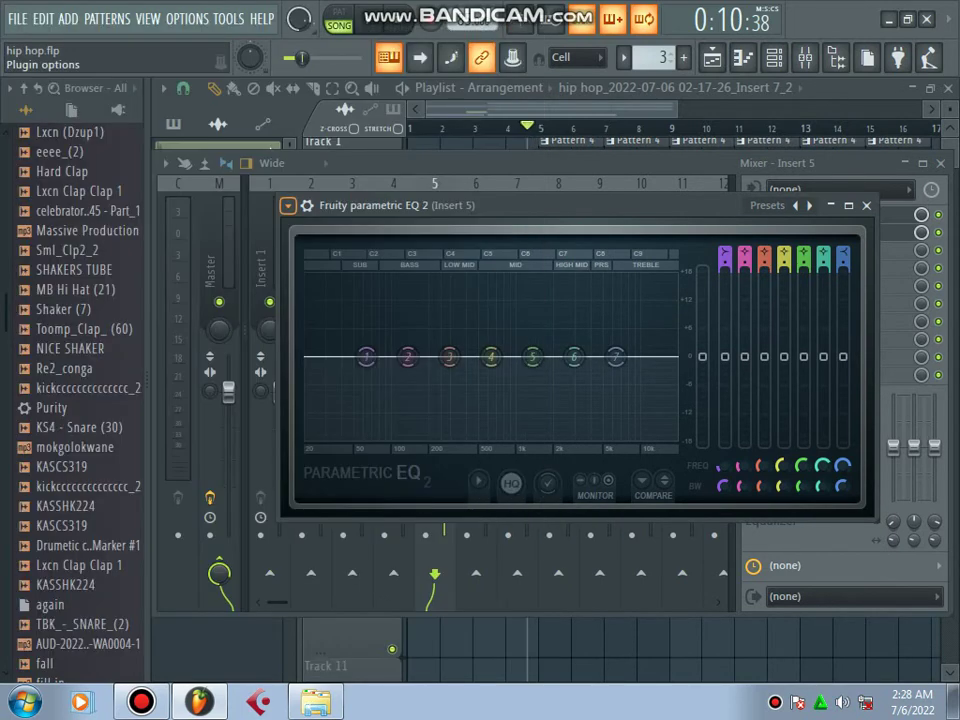
Change band 1 of the Insert 5 parametric EQ to a High pass filter.
right_click(366, 357)
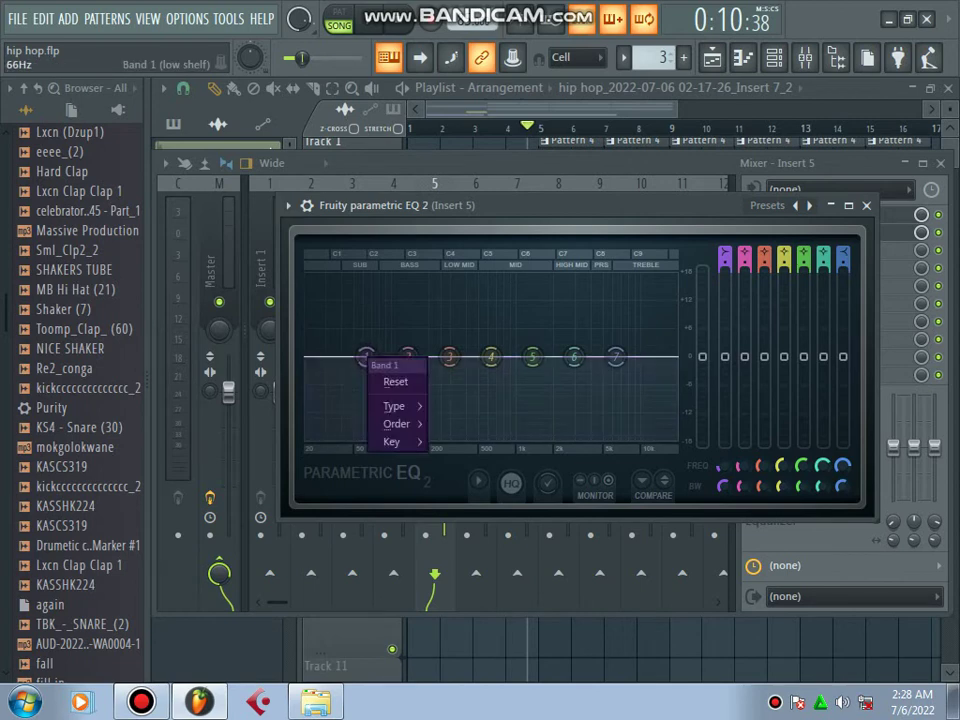
click(362, 357)
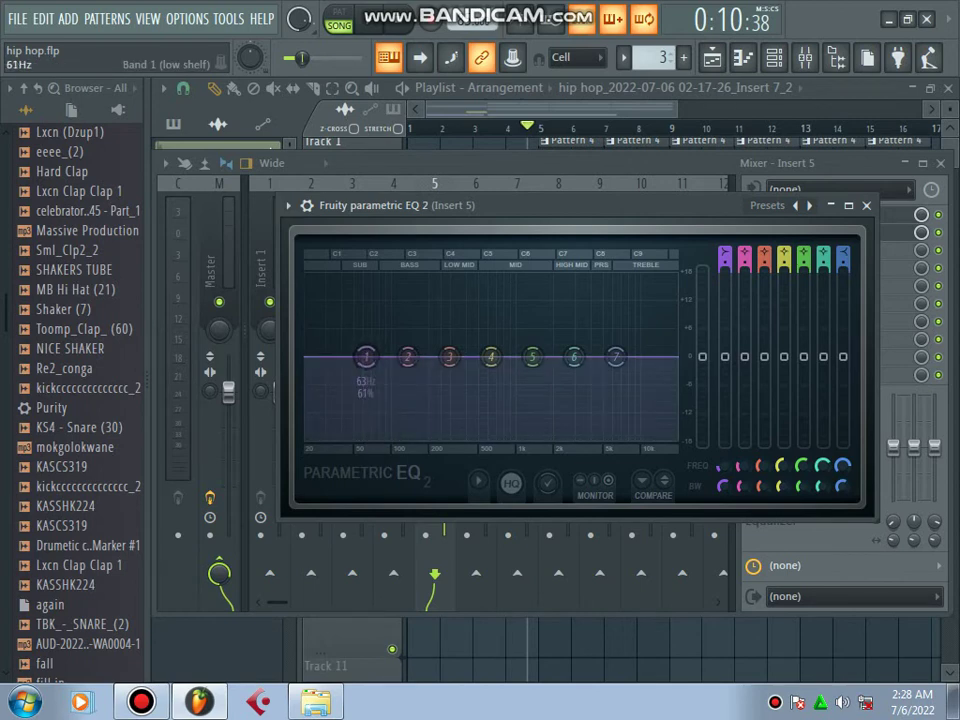
right_click(366, 357)
mouse_move(396, 406)
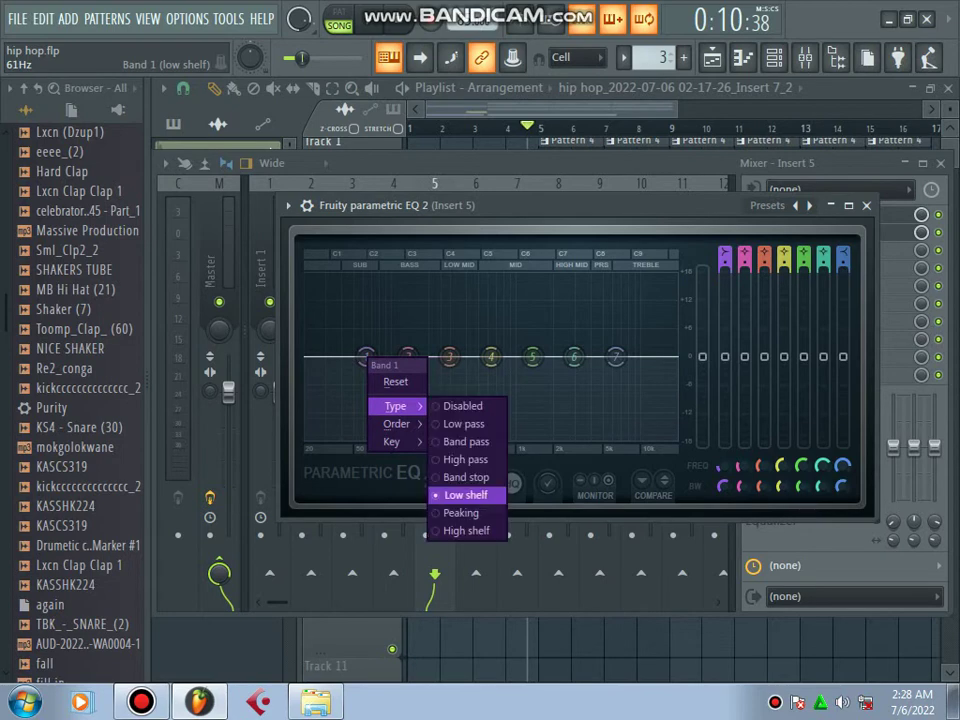
click(466, 459)
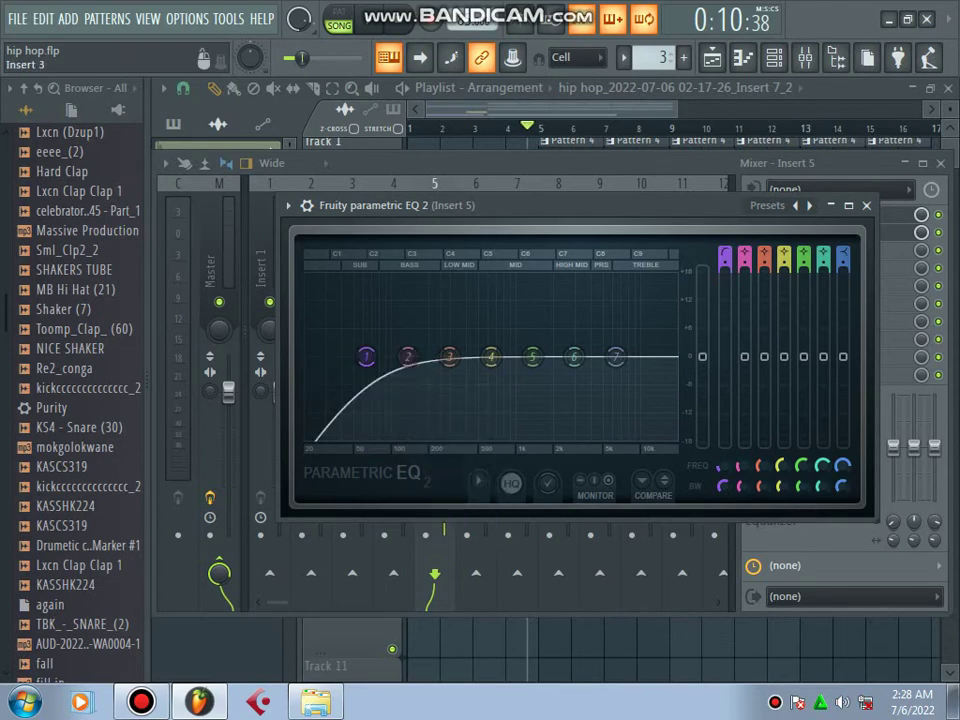
click(141, 701)
click(600, 161)
Shape the vocal EQ by raising the high-pass cutoff, boosting band 7, and lightly lifting bands 3 to 6, with band 5 at 0.8 dB, 1785 Hz.
drag(378, 353, 433, 352)
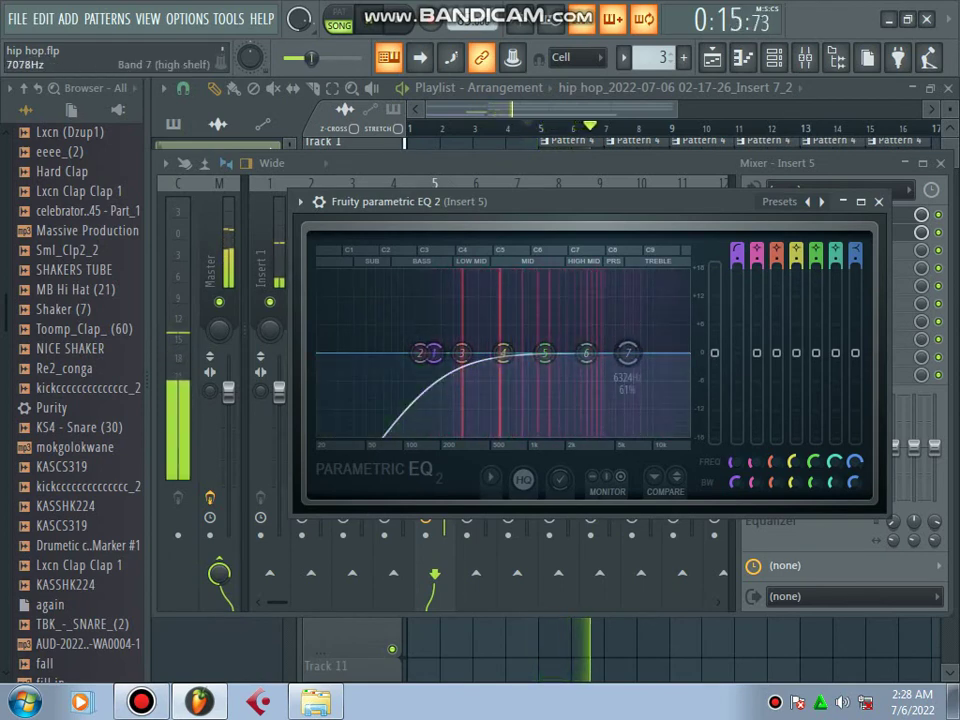
drag(627, 352, 653, 317)
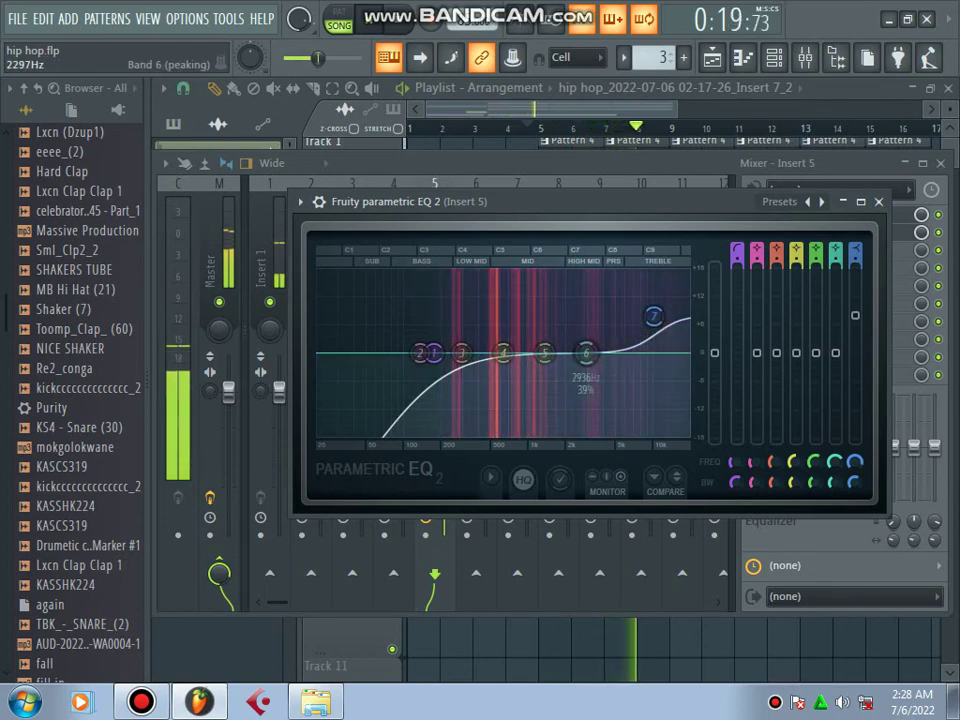
mouse_move(544, 352)
mouse_down()
mouse_move(553, 340)
mouse_move(605, 337)
mouse_move(564, 347)
mouse_move(562, 362)
mouse_move(541, 354)
mouse_move(566, 354)
mouse_move(558, 353)
mouse_up()
drag(461, 353, 559, 349)
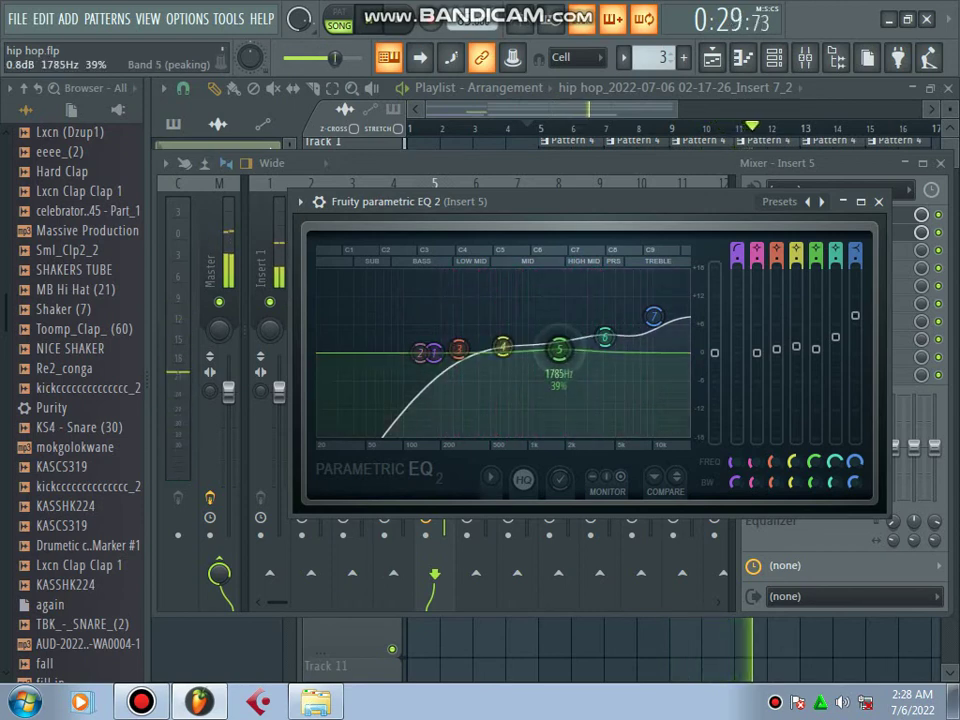
Return to the Playlist and replay the equalized second vocal clip from just before bar 5.
key(F6)
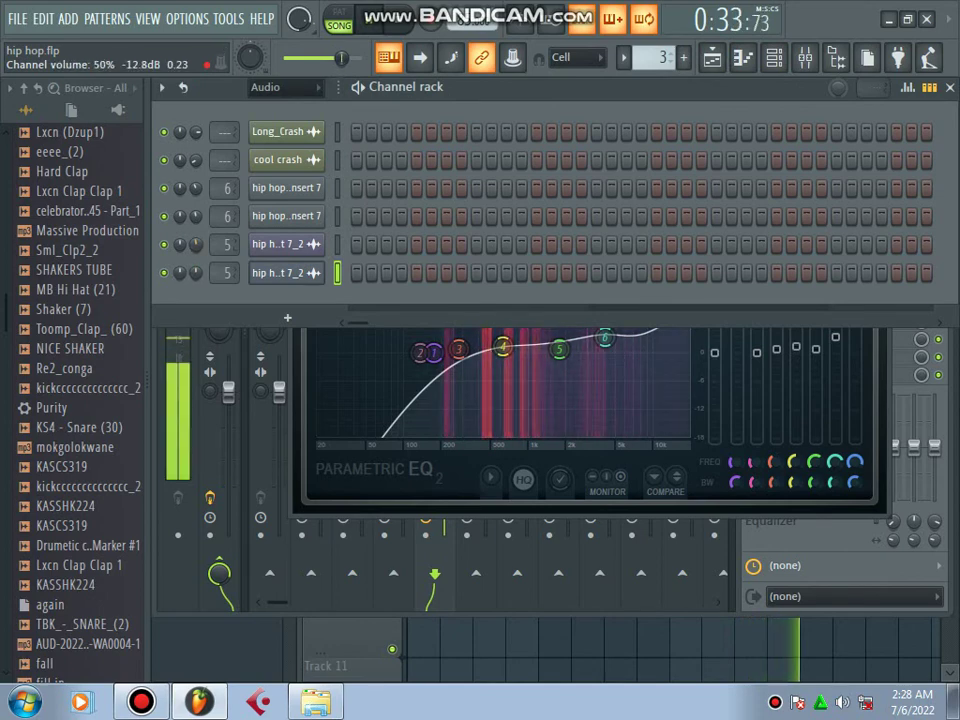
click(712, 57)
right_click(905, 268)
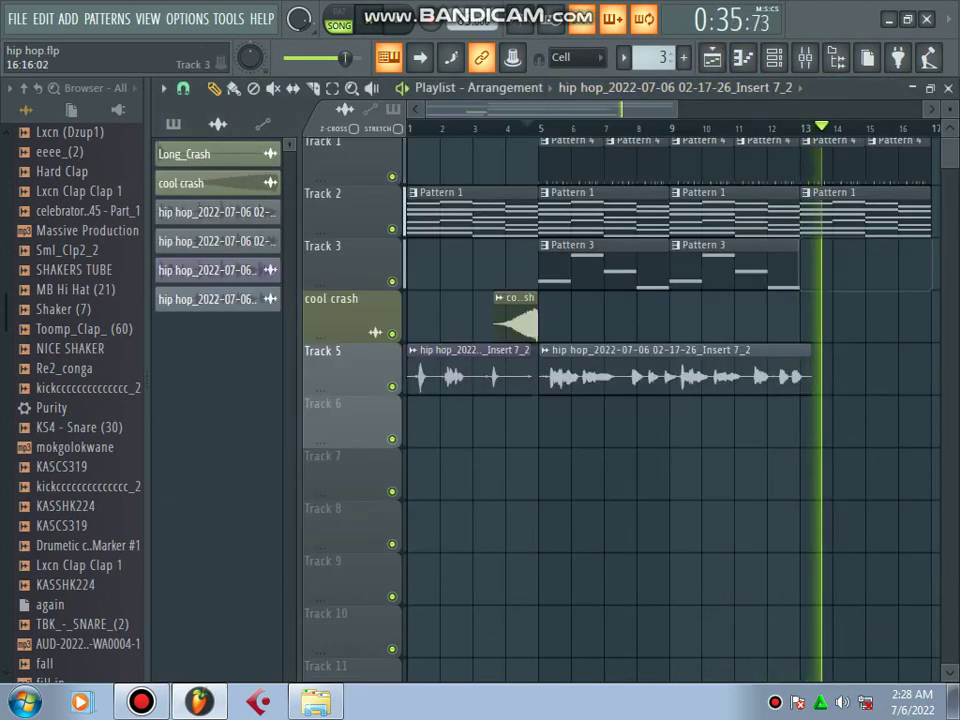
click(525, 128)
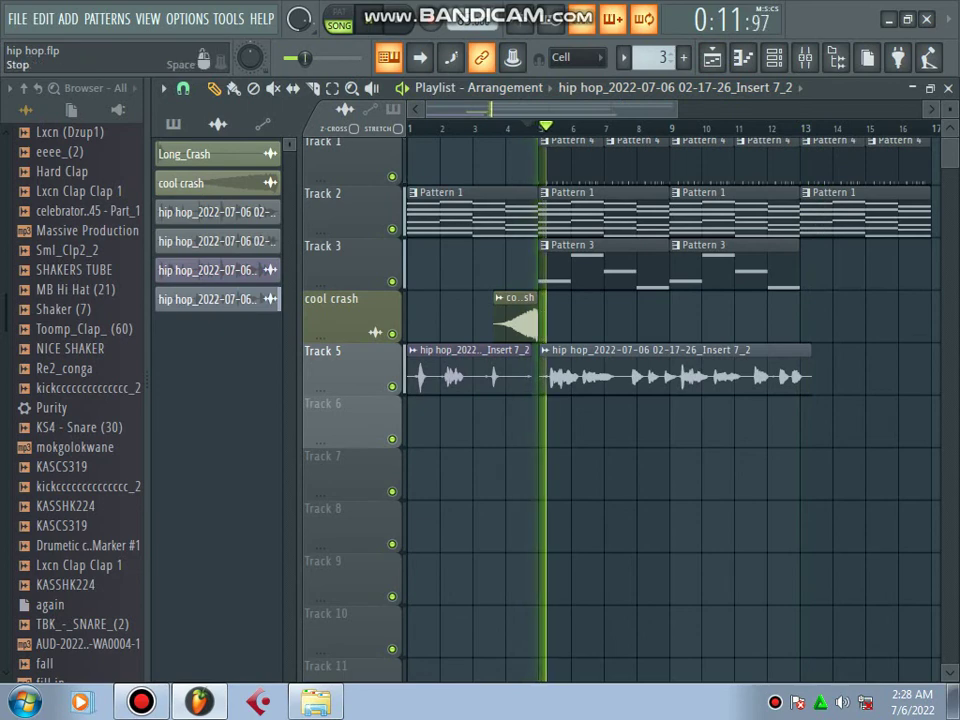
Restart the song from the beginning, listen to the opening of the first vocal clip, and stop playback.
click(405, 19)
key(space)
click(141, 702)
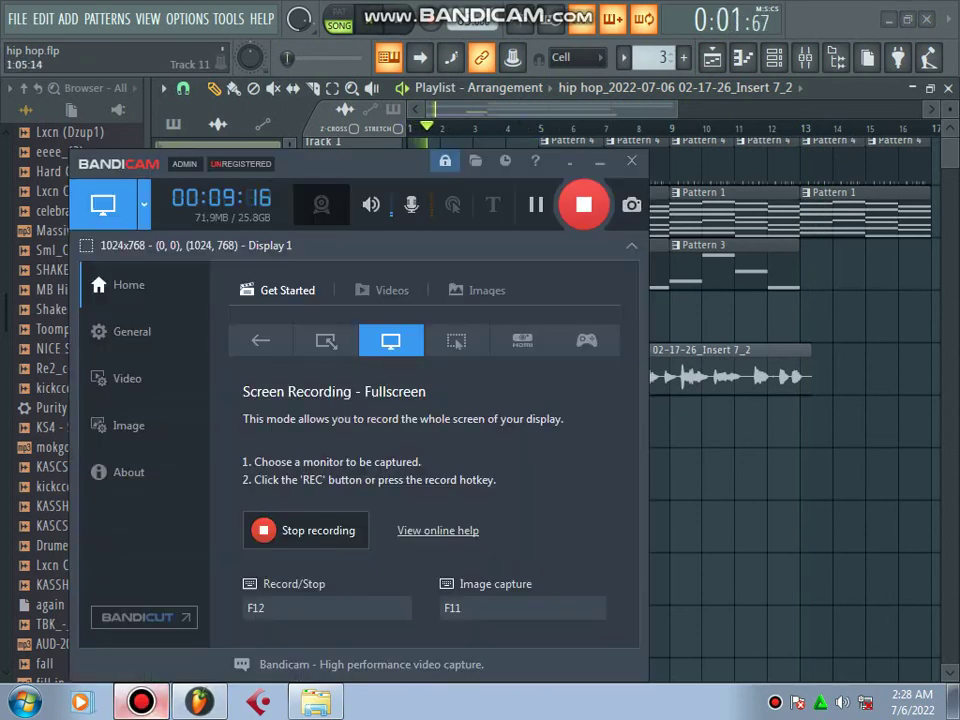
click(516, 108)
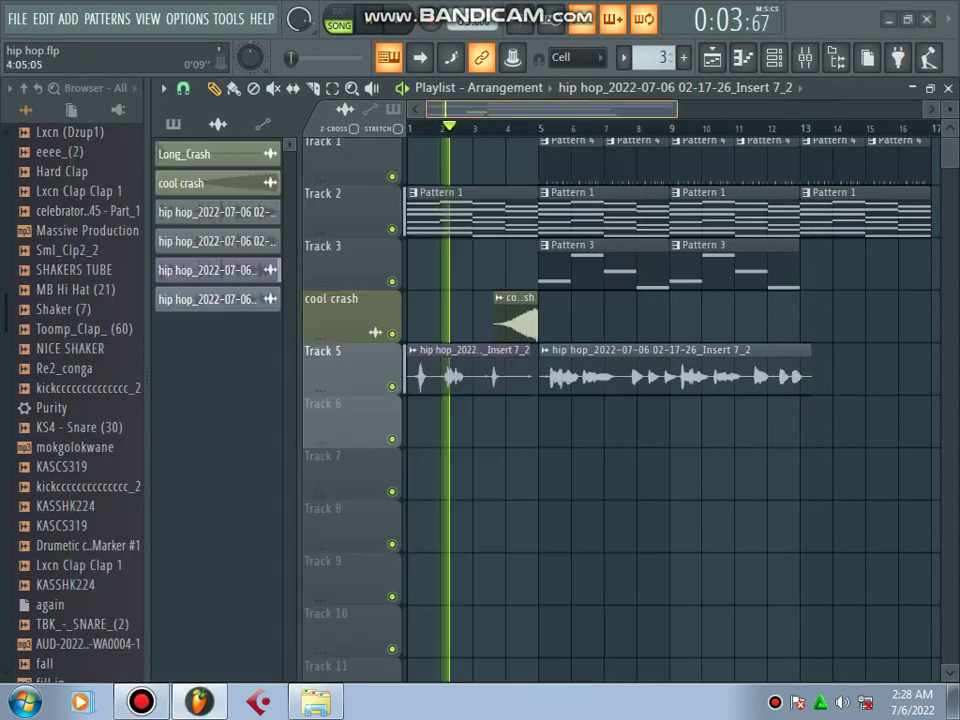
drag(676, 108, 767, 108)
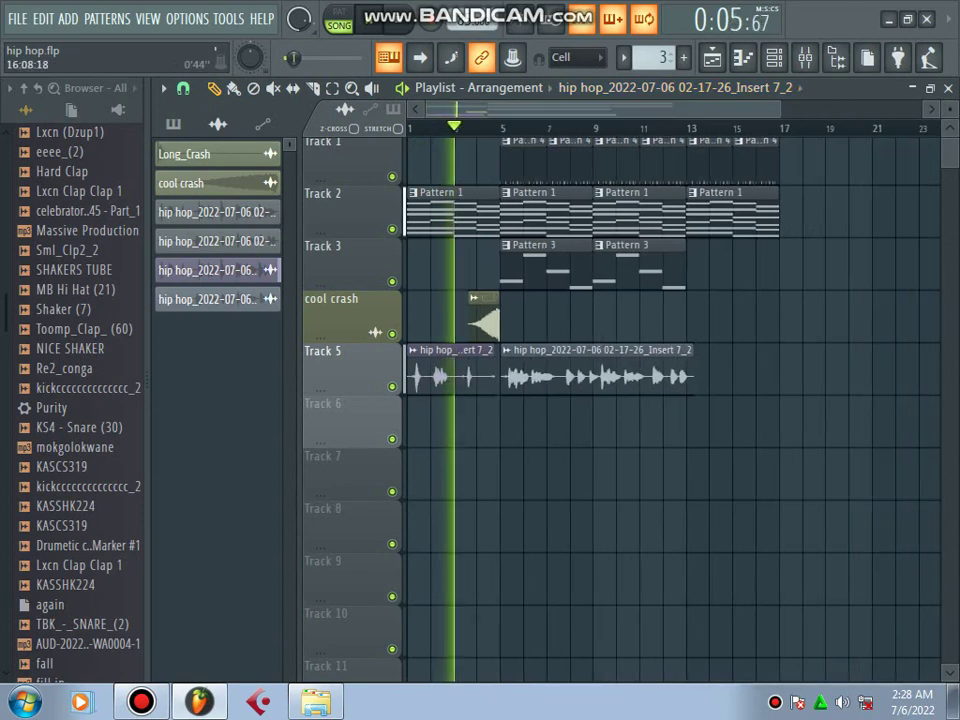
key(space)
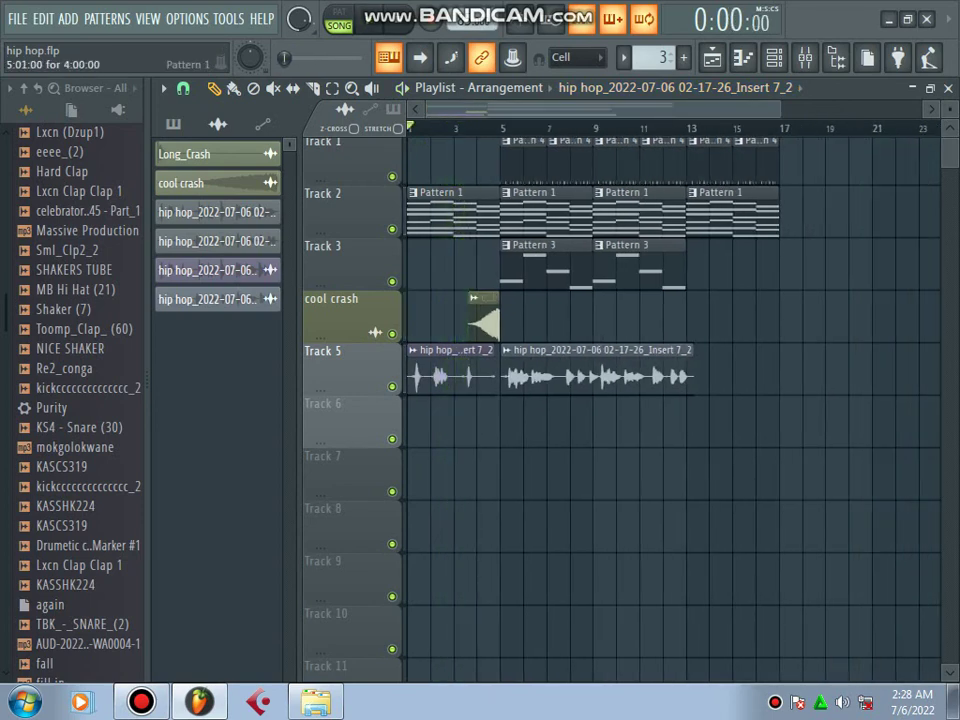
click(142, 702)
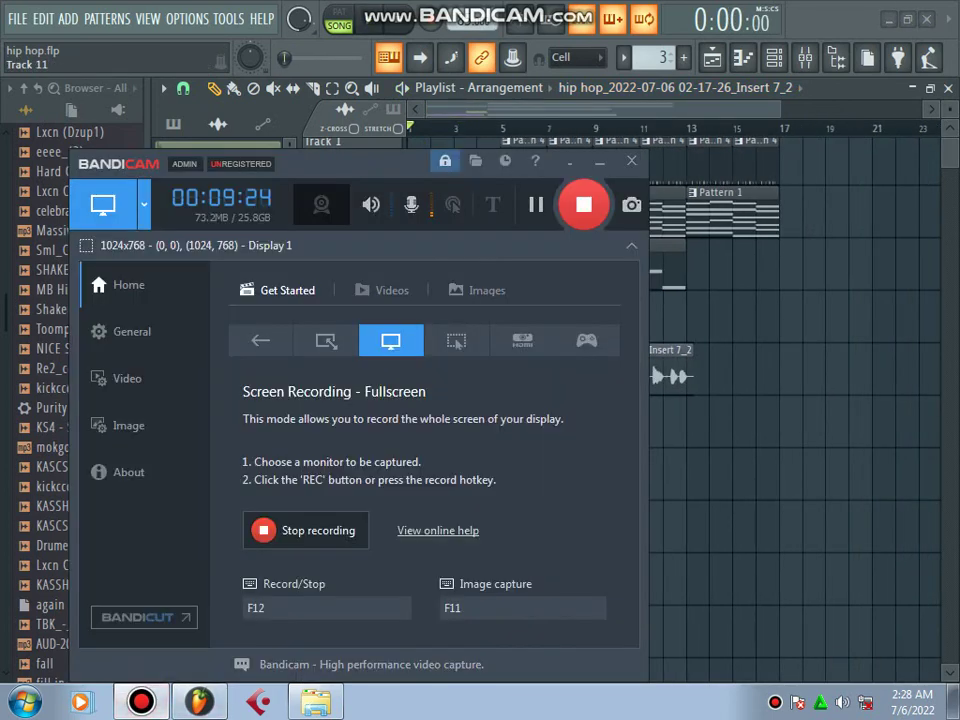